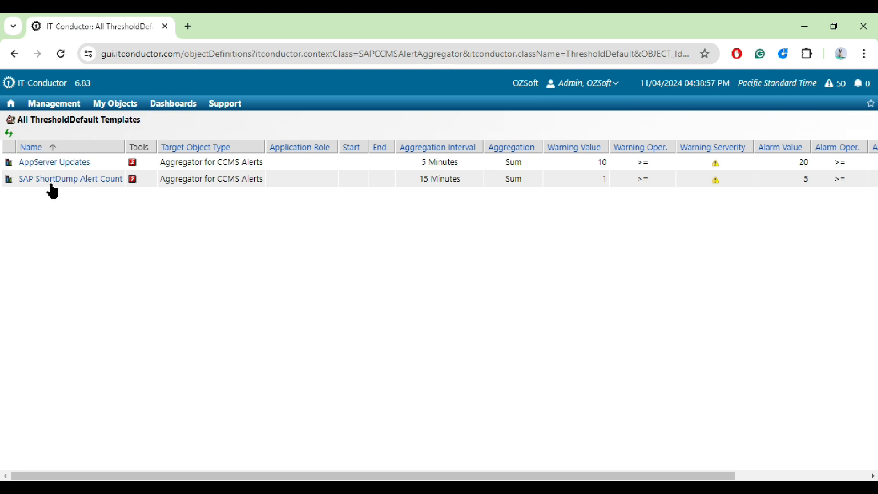
Open a copy of the SAP ShortDump Alert Count threshold template and name it "Test - SAP ShortDump Alert Count".
{"action": "left_click", "coordinate": [98, 185]}
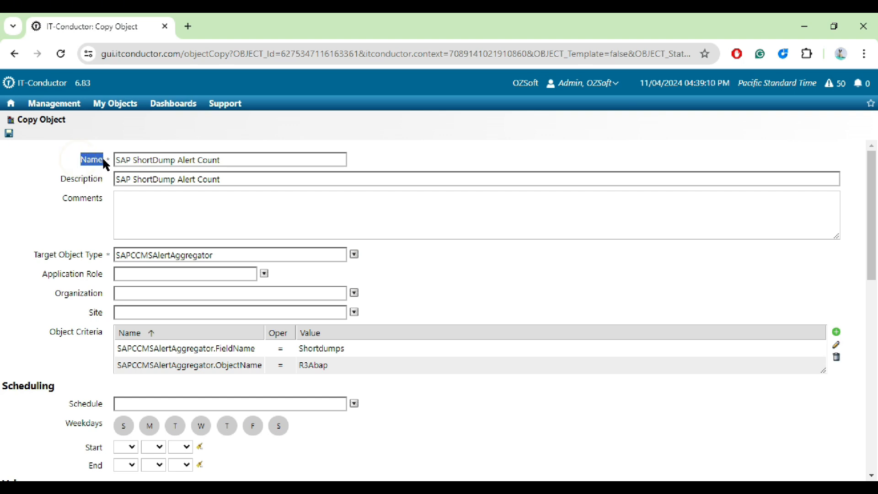
{"action": "left_click", "coordinate": [116, 160]}
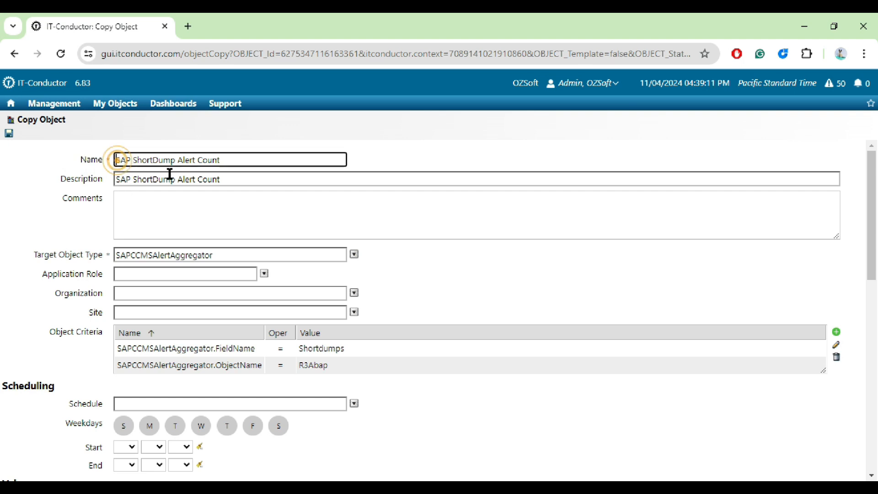
{"action": "type", "text": "Test -"}
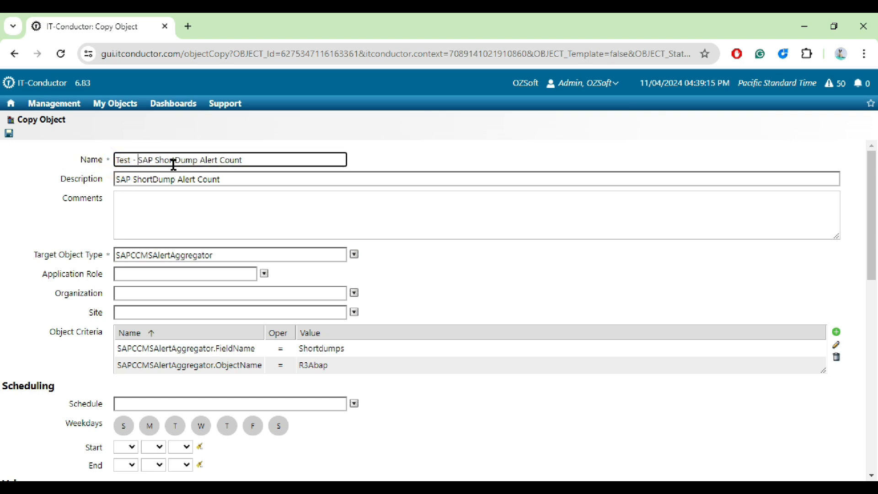
{"action": "left_click", "coordinate": [64, 185]}
{"action": "double_click", "coordinate": [64, 183]}
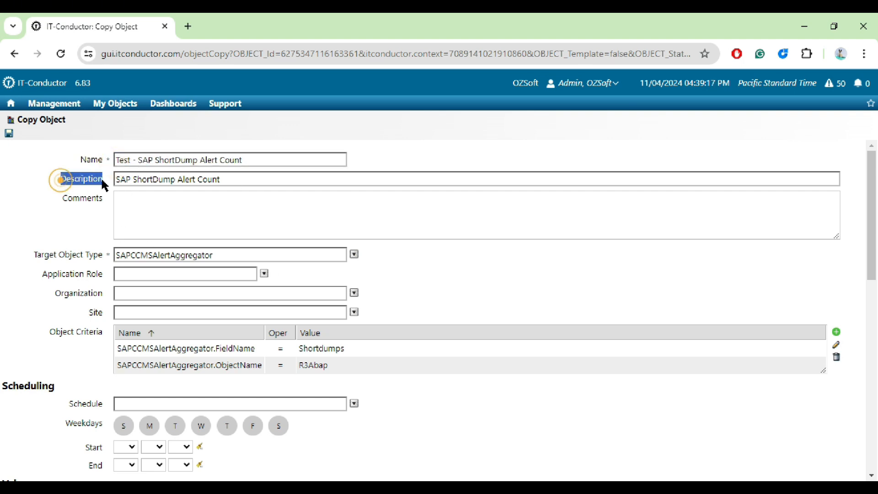
{"action": "left_click", "coordinate": [110, 215]}
Examine the Object Criteria and the name and operator choices offered for a new criterion row.
{"action": "scroll", "coordinate": [92, 202], "scroll_direction": "down", "scroll_amount": 3}
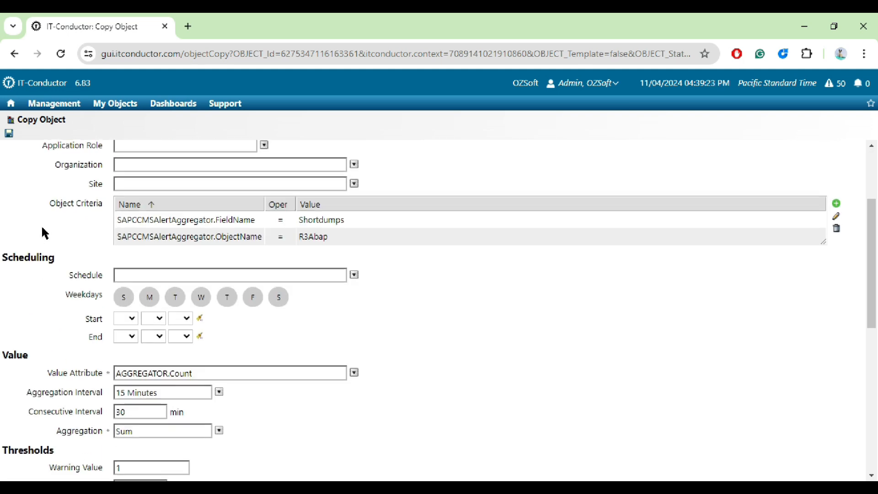
{"action": "left_click_drag", "start_coordinate": [78, 204], "coordinate": [102, 205]}
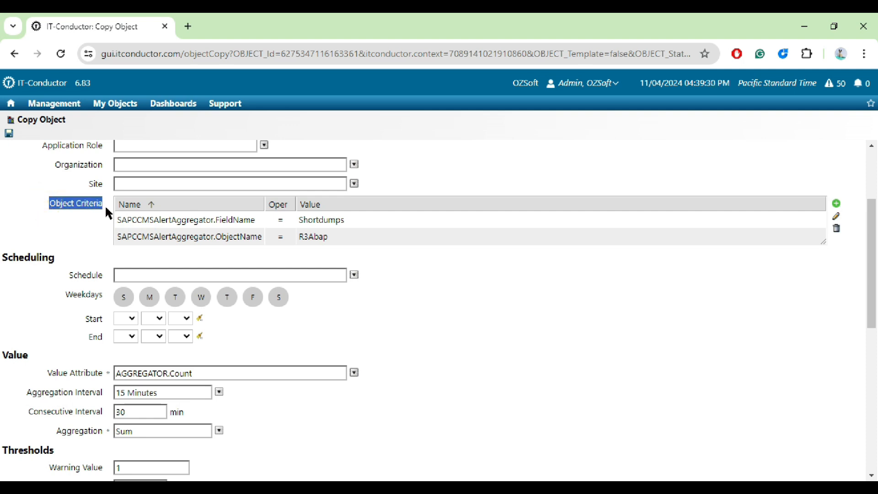
{"action": "left_click", "coordinate": [103, 235]}
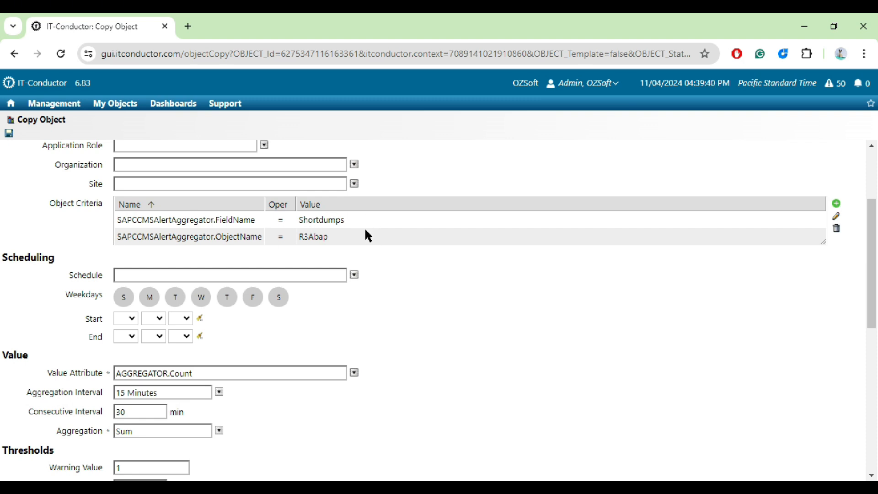
{"action": "left_click", "coordinate": [836, 205]}
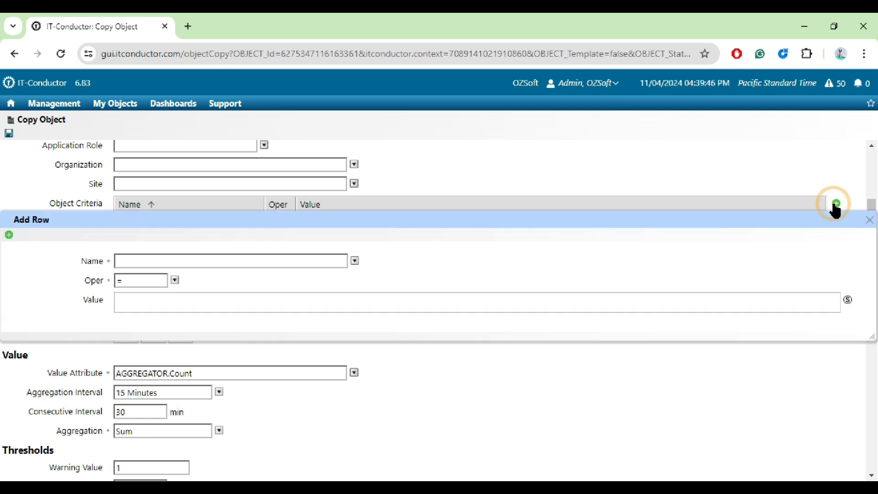
{"action": "left_click", "coordinate": [356, 262]}
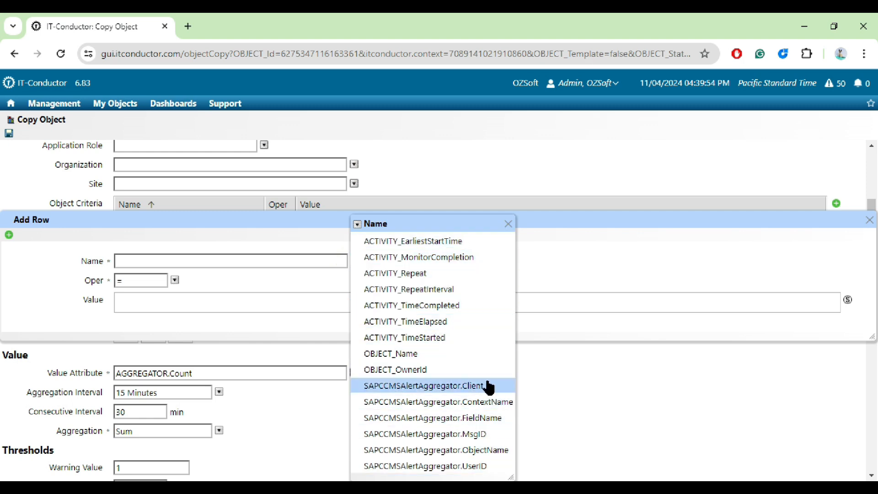
{"action": "left_click", "coordinate": [508, 224]}
{"action": "left_click", "coordinate": [175, 281]}
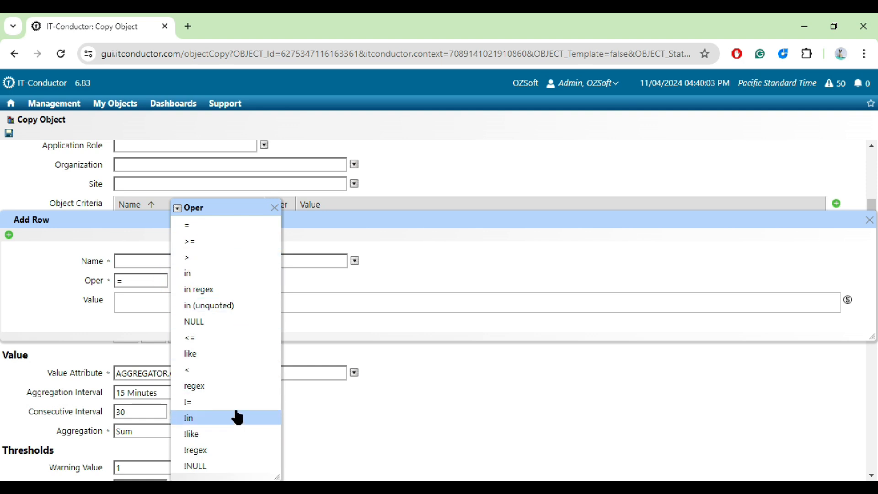
{"action": "left_click", "coordinate": [273, 208]}
Look through the variables offered for the new criterion's value and dismiss the row without adding it.
{"action": "left_click", "coordinate": [218, 302]}
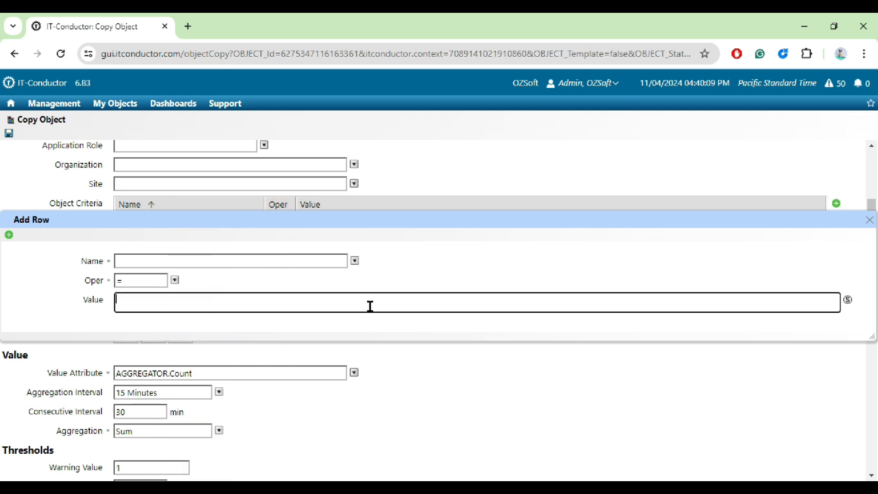
{"action": "left_click", "coordinate": [849, 300]}
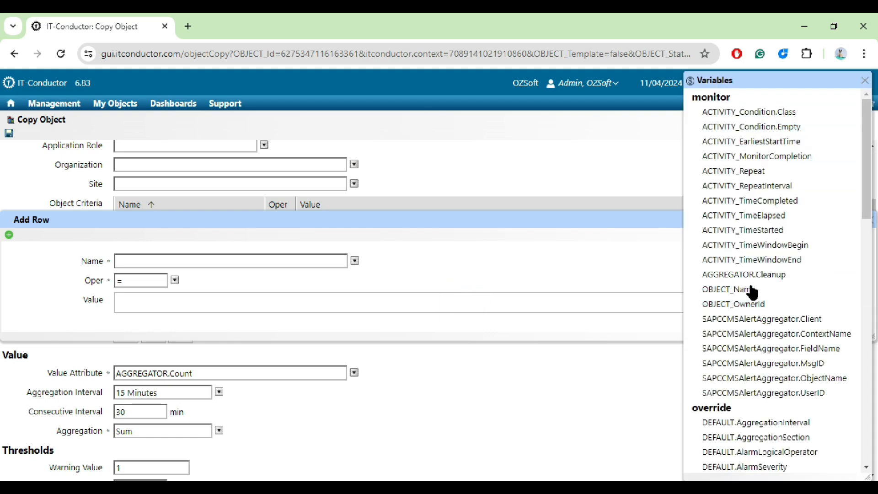
{"action": "scroll", "coordinate": [869, 193], "scroll_direction": "down", "scroll_amount": 5}
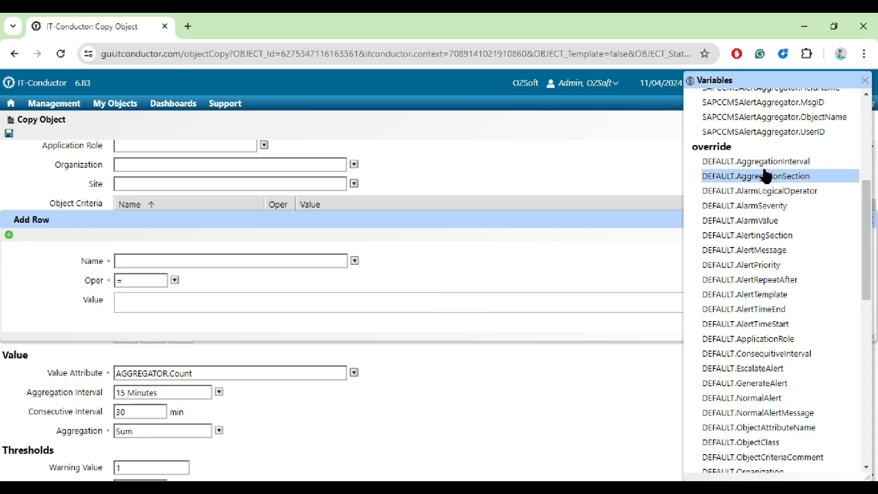
{"action": "left_click_drag", "start_coordinate": [871, 218], "coordinate": [870, 386]}
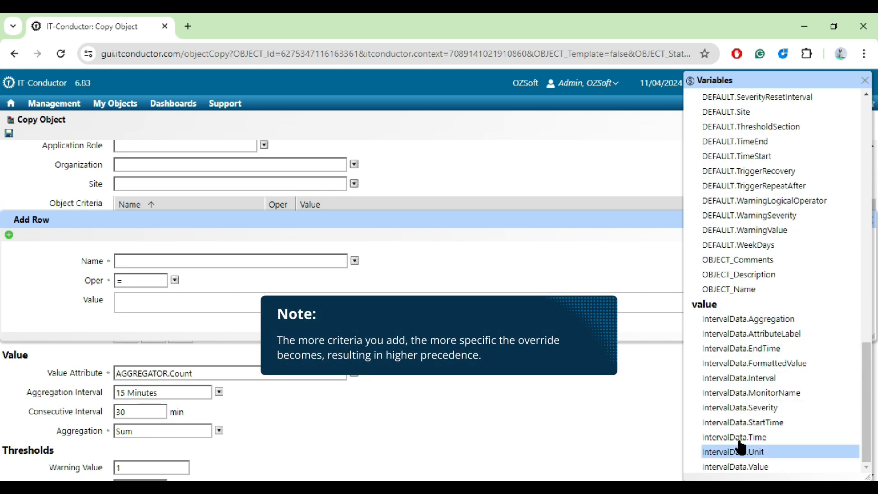
{"action": "left_click", "coordinate": [866, 81]}
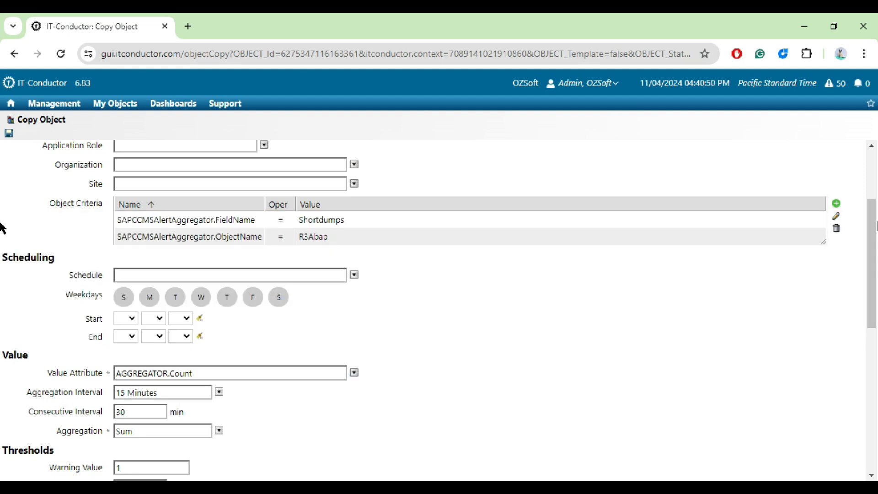
Toggle the Monday, Tuesday, Wednesday and Thursday weekdays in the Scheduling section.
{"action": "scroll", "coordinate": [4, 220], "scroll_direction": "down", "scroll_amount": 1}
{"action": "left_click_drag", "start_coordinate": [2, 220], "coordinate": [60, 224]}
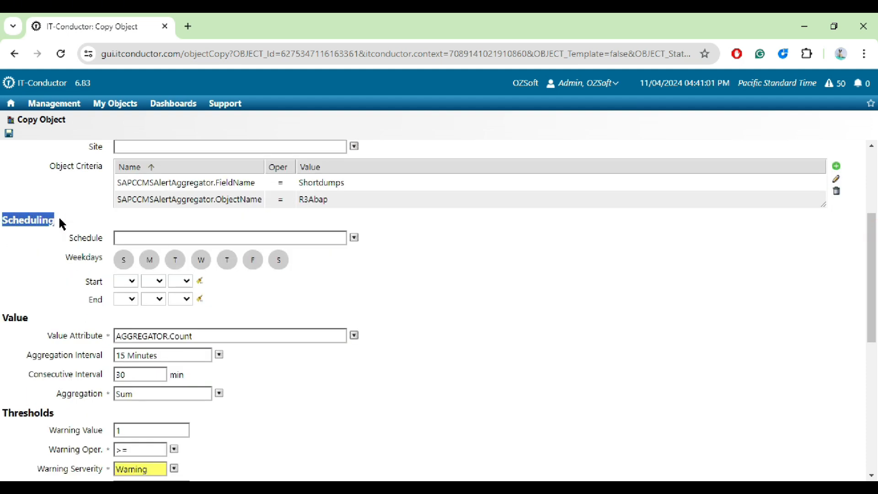
{"action": "left_click", "coordinate": [104, 271]}
{"action": "left_click", "coordinate": [148, 262]}
{"action": "left_click", "coordinate": [174, 262]}
{"action": "left_click", "coordinate": [200, 263]}
{"action": "left_click", "coordinate": [224, 263]}
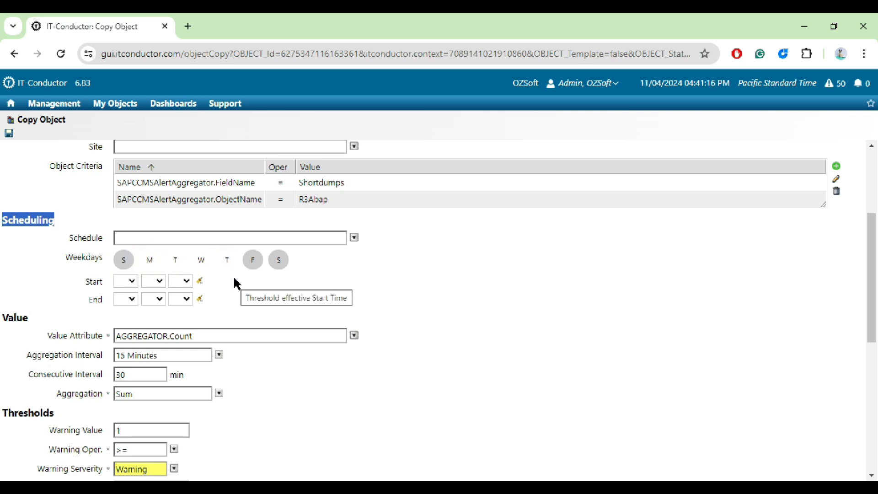
Set the threshold's effective start time to 10:00:00 and its end time to 11:00:00.
{"action": "left_click", "coordinate": [132, 281]}
{"action": "left_click", "coordinate": [122, 175]}
{"action": "left_click", "coordinate": [132, 299]}
{"action": "left_click", "coordinate": [122, 204]}
{"action": "left_click", "coordinate": [157, 280]}
{"action": "left_click", "coordinate": [150, 59]}
{"action": "left_click", "coordinate": [184, 280]}
{"action": "left_click", "coordinate": [176, 61]}
{"action": "left_click", "coordinate": [158, 299]}
{"action": "left_click", "coordinate": [145, 79]}
{"action": "left_click", "coordinate": [185, 299]}
{"action": "left_click", "coordinate": [176, 79]}
{"action": "left_click", "coordinate": [392, 292]}
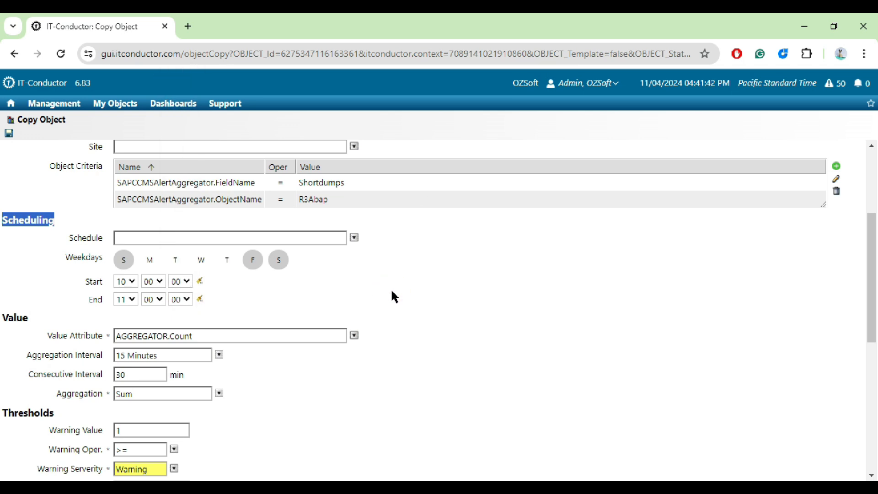
Examine the predefined schedules and the full list of Value Attribute options without changing either one.
{"action": "left_click", "coordinate": [355, 239]}
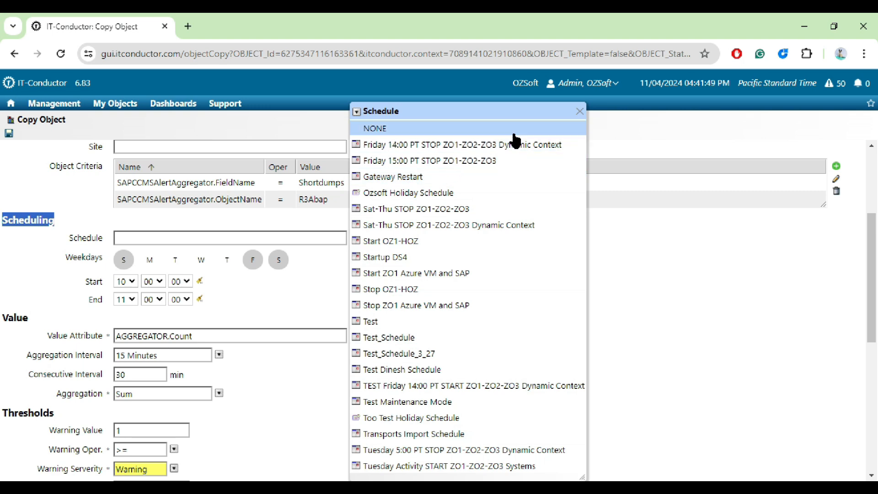
{"action": "left_click", "coordinate": [579, 110]}
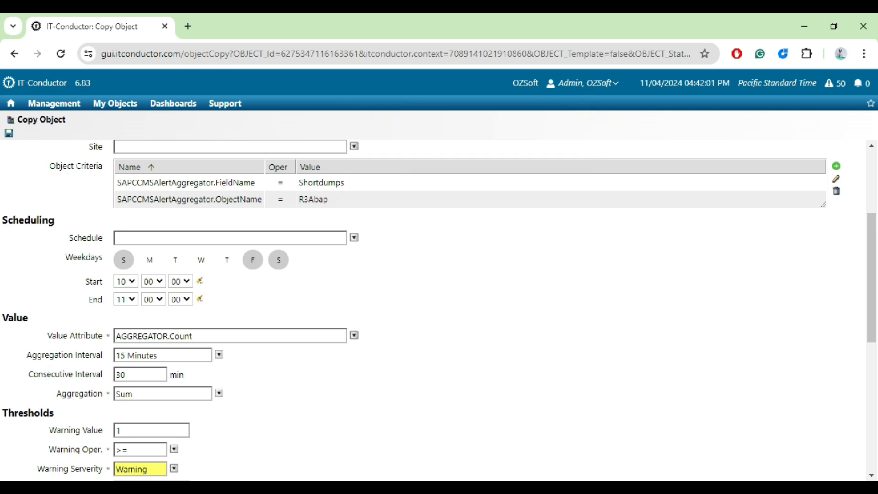
{"action": "double_click", "coordinate": [11, 318]}
{"action": "left_click", "coordinate": [95, 353]}
{"action": "left_click_drag", "start_coordinate": [46, 335], "coordinate": [100, 335]}
{"action": "left_click", "coordinate": [100, 336]}
{"action": "left_click", "coordinate": [354, 336]}
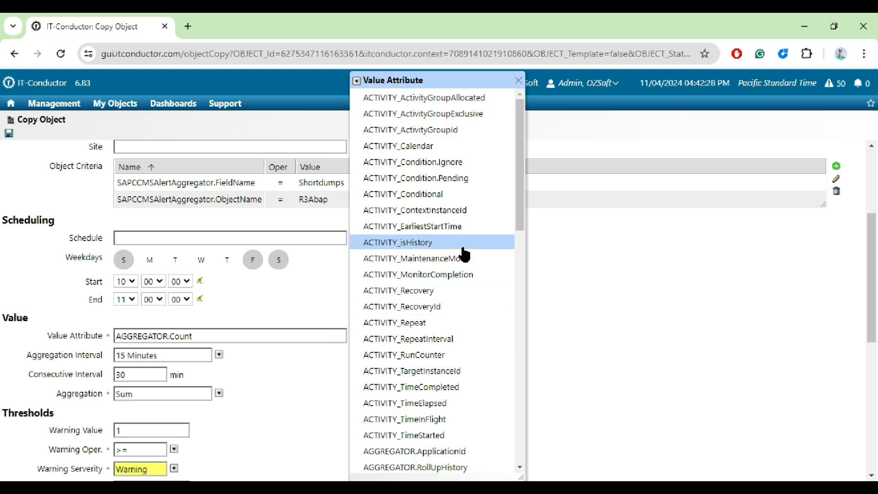
{"action": "left_click_drag", "start_coordinate": [520, 226], "coordinate": [530, 463]}
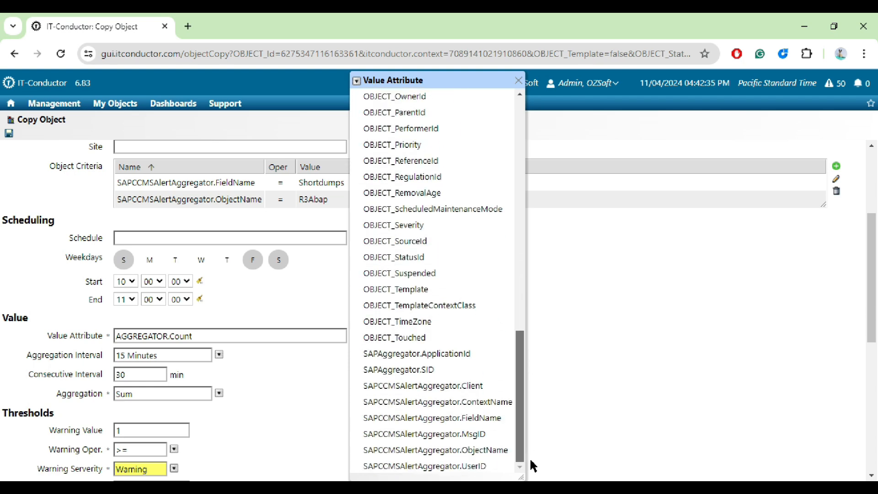
{"action": "left_click", "coordinate": [519, 81]}
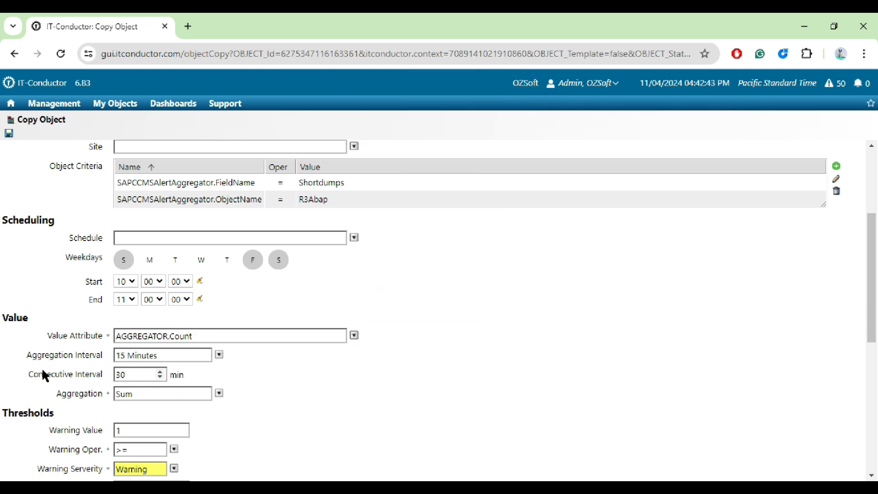
Set the Consecutive Interval to 60 minutes and the Aggregation Interval to 5 Minutes.
{"action": "left_click_drag", "start_coordinate": [27, 357], "coordinate": [102, 359]}
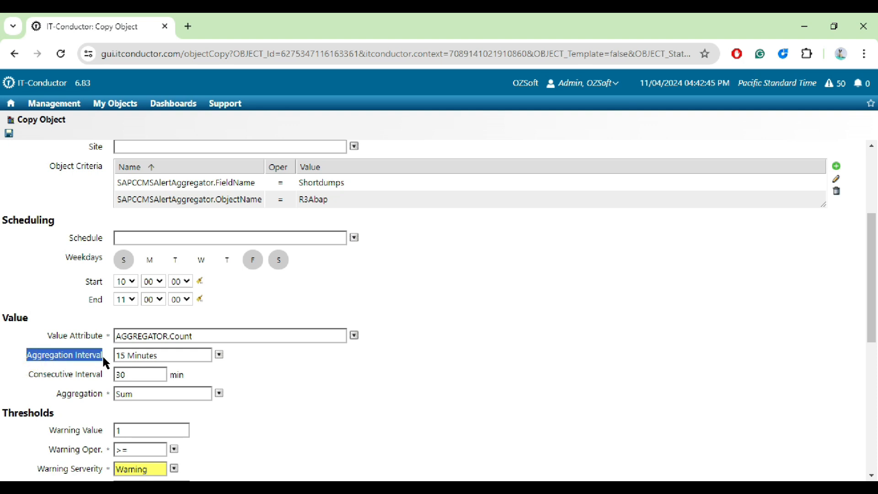
{"action": "left_click", "coordinate": [220, 356]}
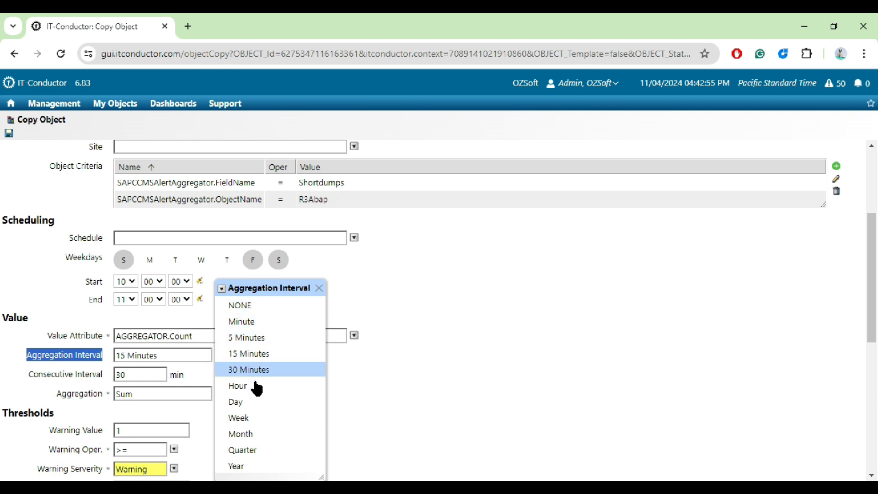
{"action": "left_click", "coordinate": [320, 290]}
{"action": "left_click", "coordinate": [413, 304]}
{"action": "scroll", "coordinate": [413, 303], "scroll_direction": "down", "scroll_amount": 3}
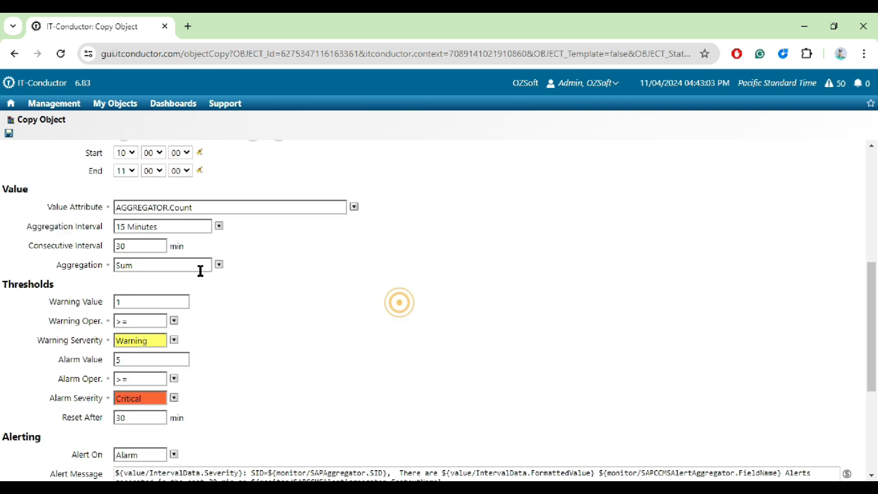
{"action": "left_click_drag", "start_coordinate": [28, 246], "coordinate": [102, 246]}
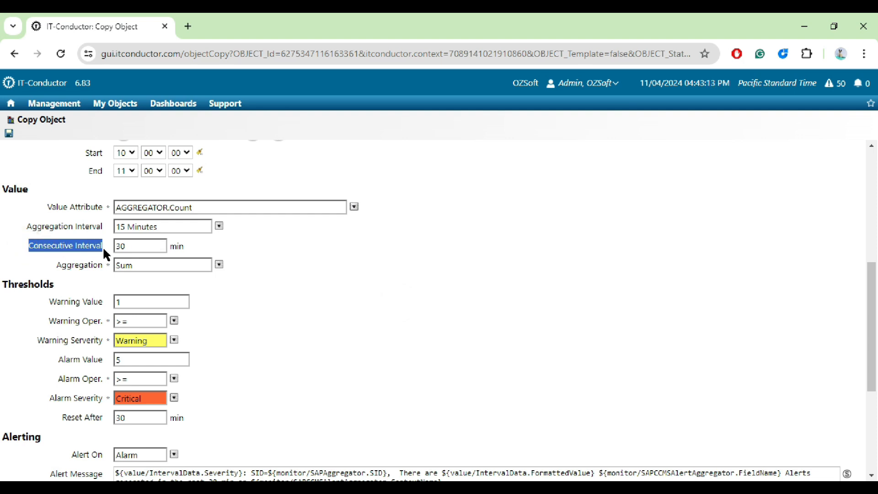
{"action": "left_click", "coordinate": [164, 249]}
{"action": "left_click", "coordinate": [160, 248]}
{"action": "left_click_drag", "start_coordinate": [150, 244], "coordinate": [113, 243]}
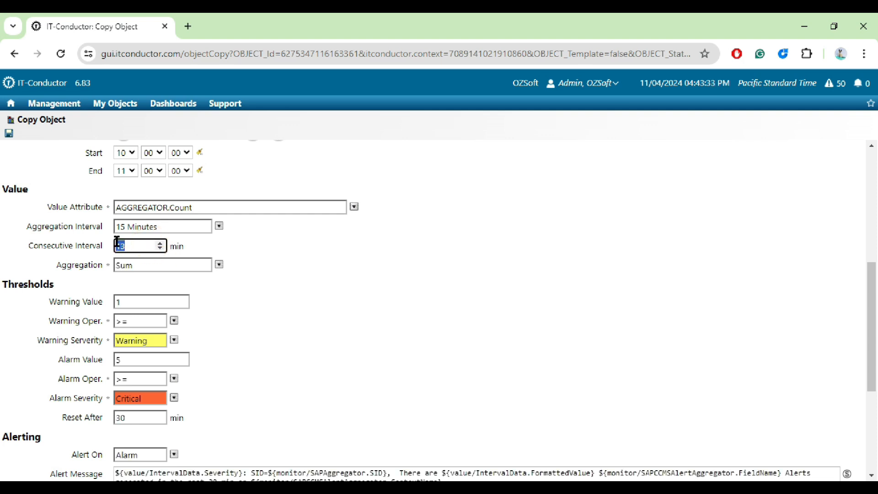
{"action": "type", "text": "30"}
{"action": "left_click", "coordinate": [218, 226]}
{"action": "left_click", "coordinate": [246, 289]}
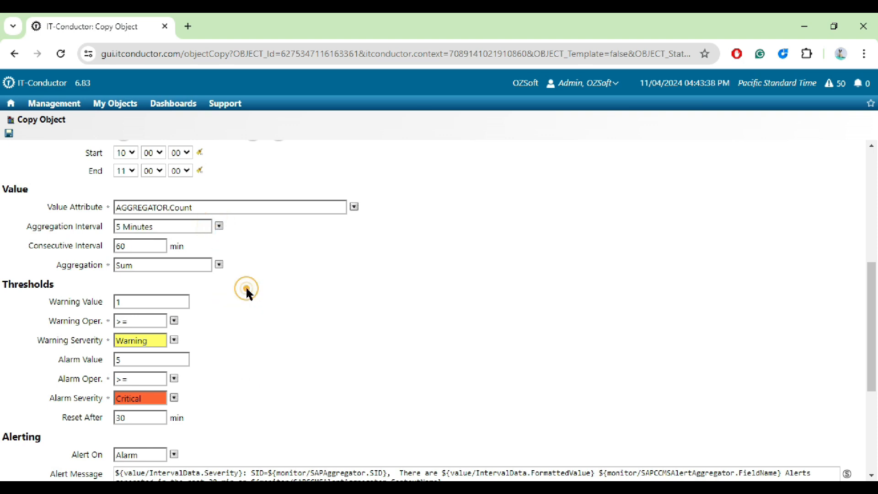
{"action": "left_click", "coordinate": [247, 243]}
Examine the available Aggregation methods and the warning and alarm settings in the Thresholds section.
{"action": "scroll", "coordinate": [249, 244], "scroll_direction": "down", "scroll_amount": 1}
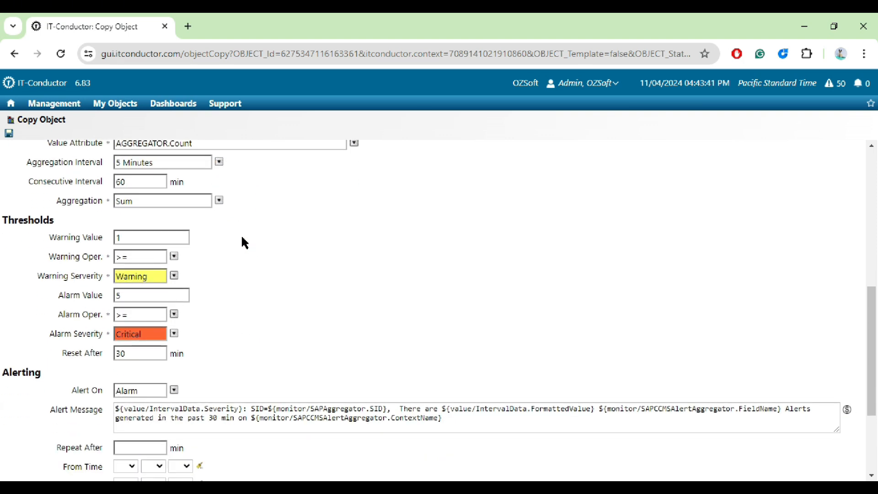
{"action": "double_click", "coordinate": [80, 203]}
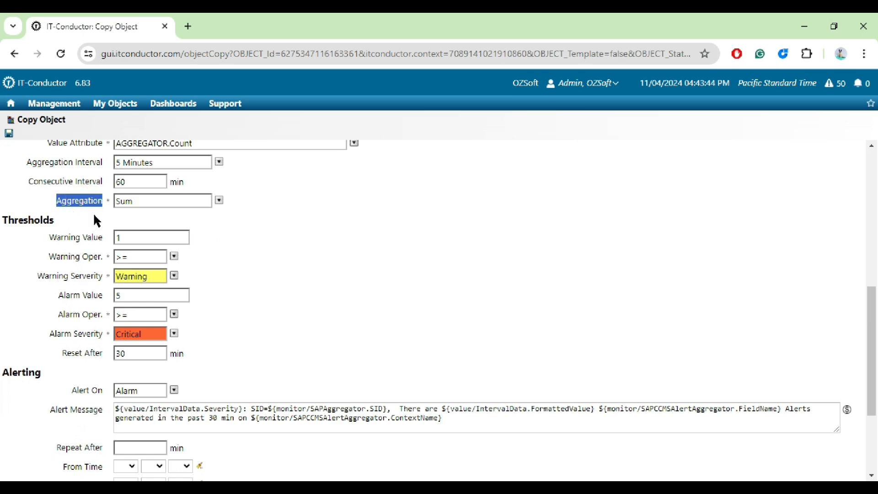
{"action": "left_click", "coordinate": [220, 201]}
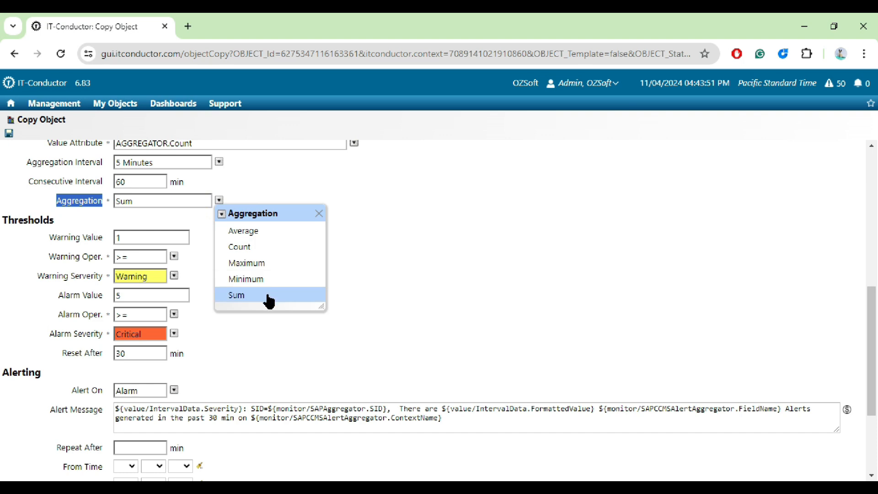
{"action": "left_click", "coordinate": [319, 214]}
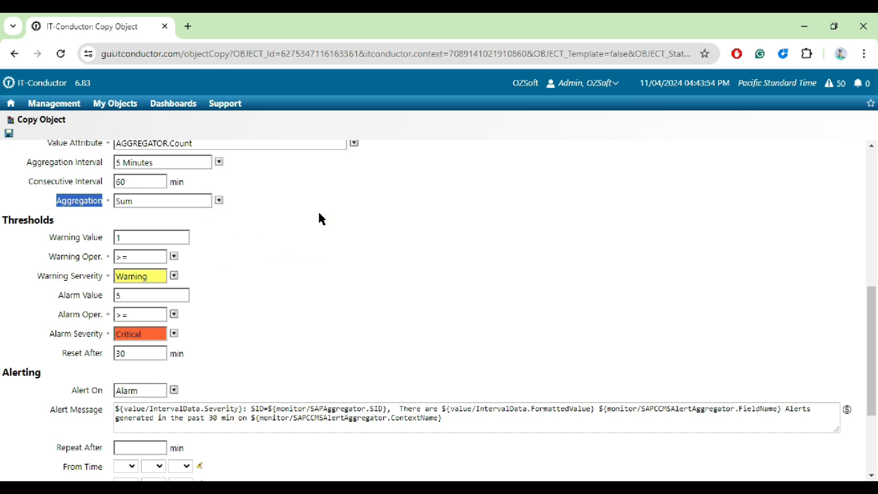
{"action": "double_click", "coordinate": [45, 220]}
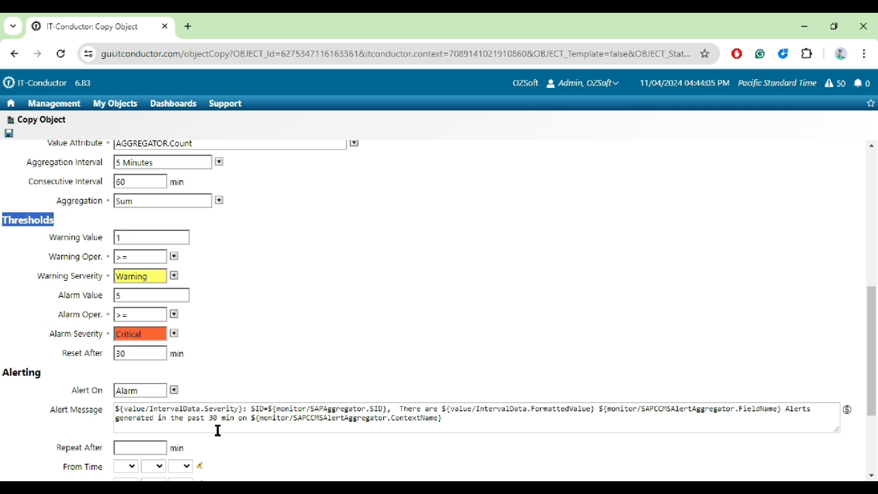
{"action": "left_click", "coordinate": [222, 274]}
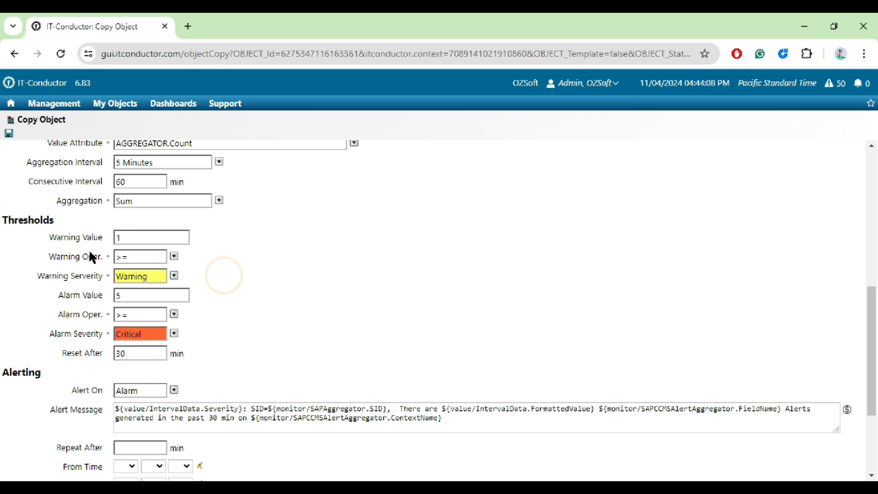
Lower the Warning Value to 0 and set it back to 1.
{"action": "left_click_drag", "start_coordinate": [51, 237], "coordinate": [102, 239]}
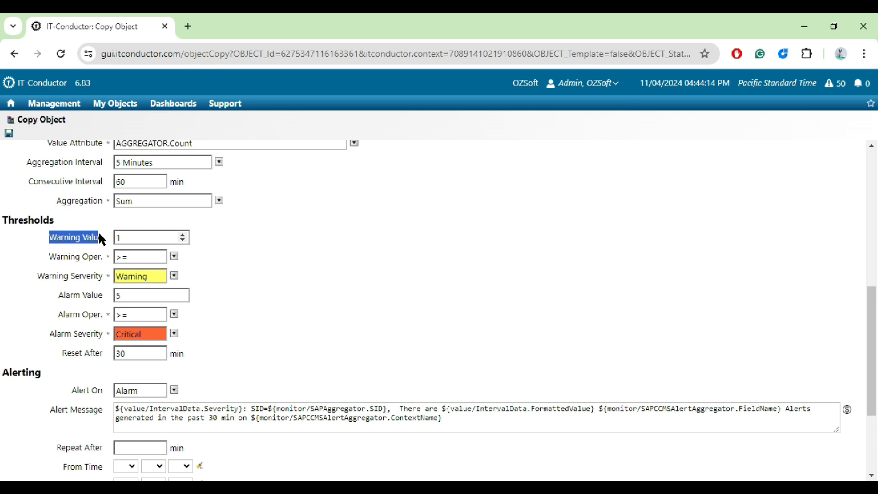
{"action": "left_click", "coordinate": [174, 238]}
{"action": "left_click", "coordinate": [182, 240]}
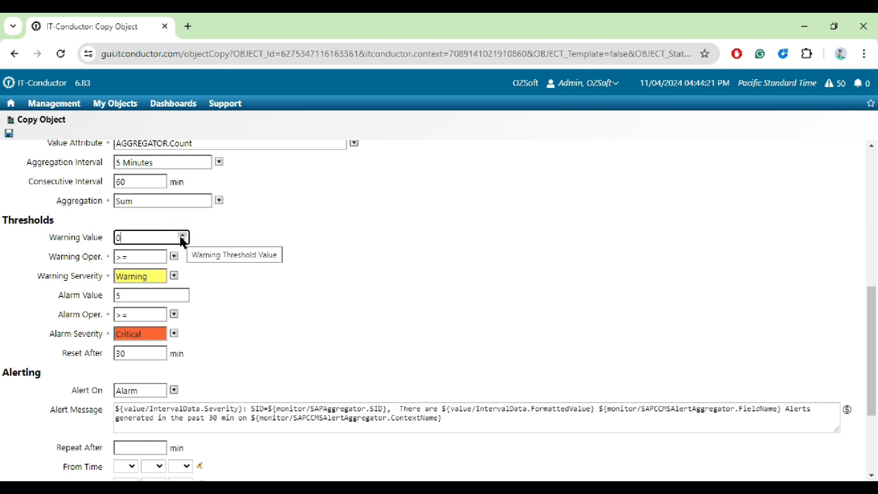
{"action": "left_click", "coordinate": [182, 235]}
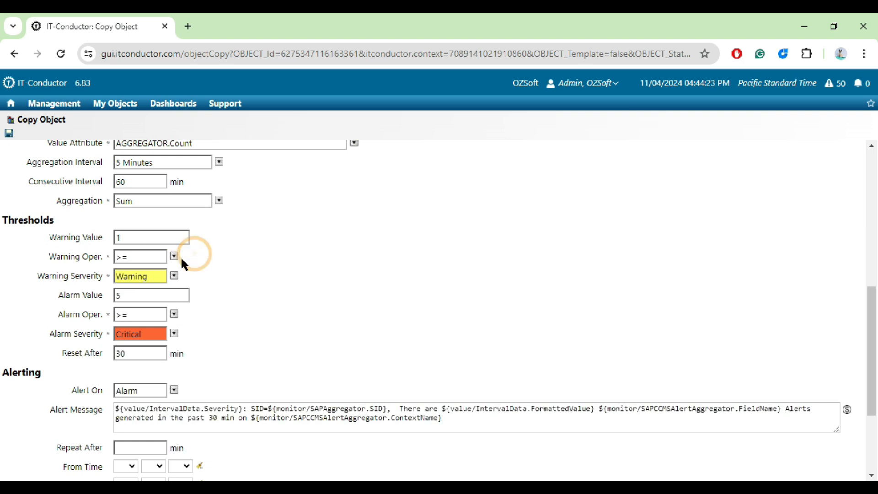
Examine the available Warning operators and warning severity levels without changing either setting.
{"action": "triple_click", "coordinate": [51, 258]}
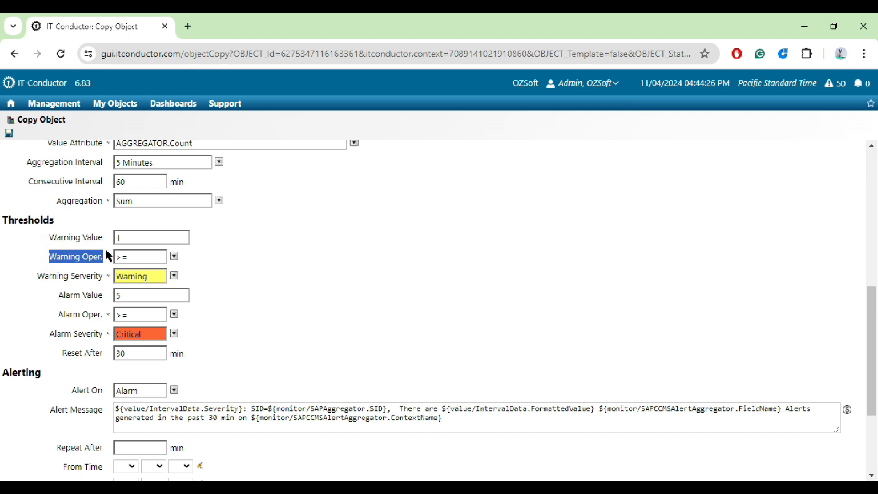
{"action": "left_click", "coordinate": [174, 257]}
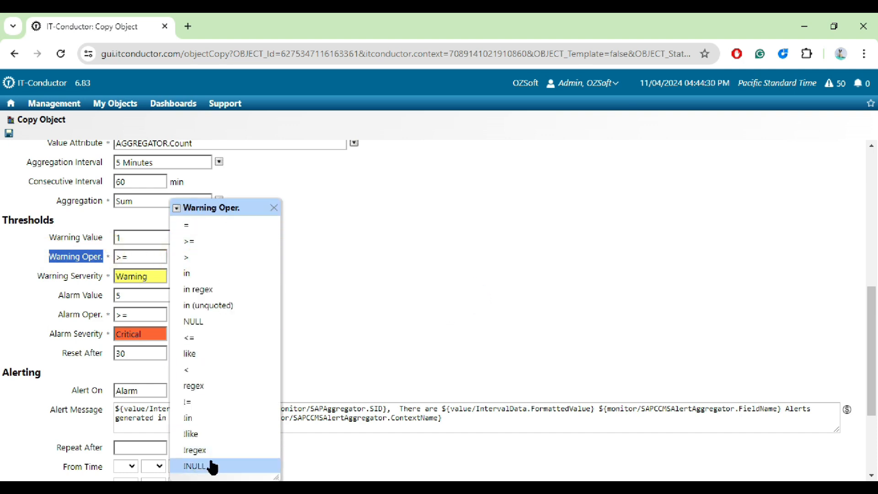
{"action": "left_click", "coordinate": [274, 209]}
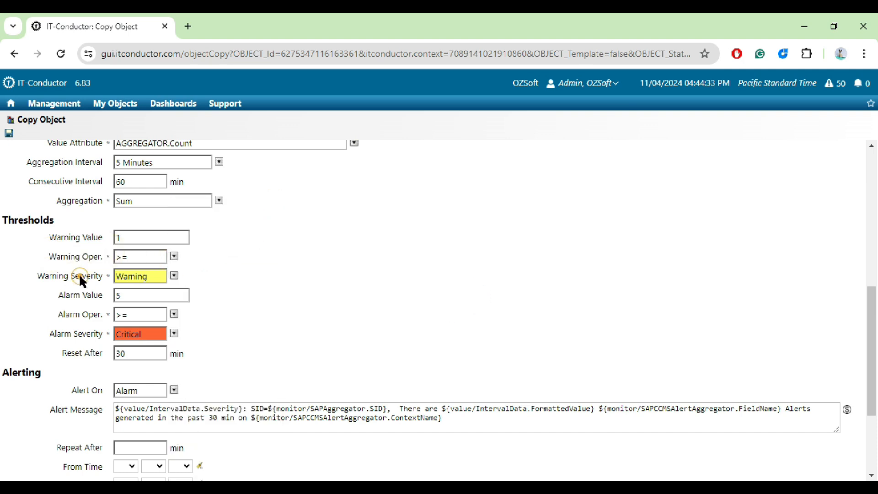
{"action": "left_click_drag", "start_coordinate": [36, 278], "coordinate": [104, 276]}
{"action": "left_click", "coordinate": [174, 275]}
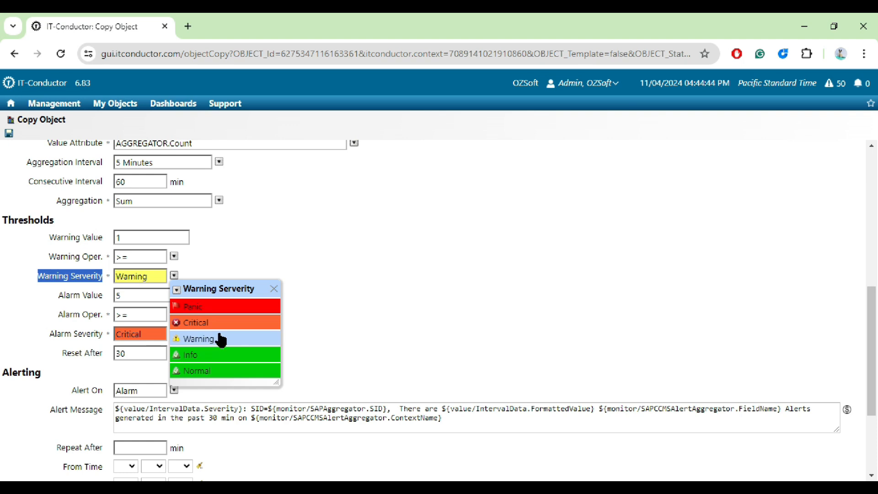
{"action": "left_click", "coordinate": [274, 289]}
Examine the Alarm Value, the available alarm operators and severity levels, and the Reset After setting without changing them.
{"action": "left_click_drag", "start_coordinate": [58, 299], "coordinate": [106, 306]}
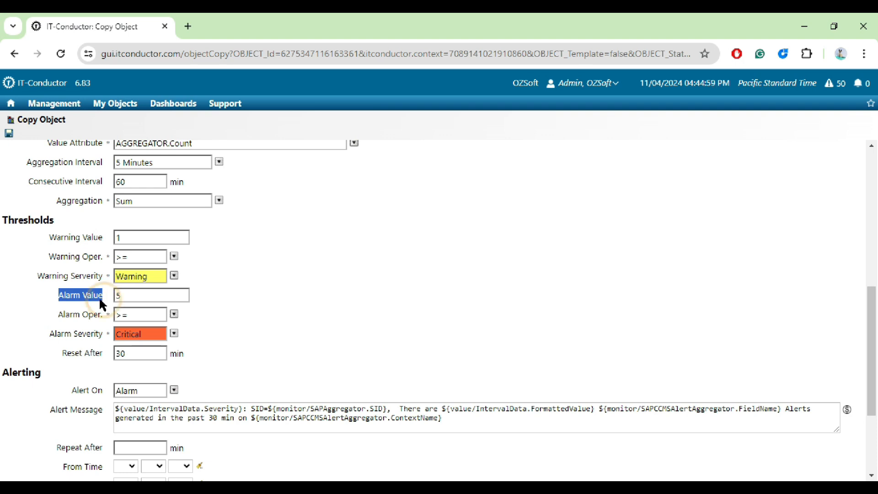
{"action": "left_click", "coordinate": [96, 296]}
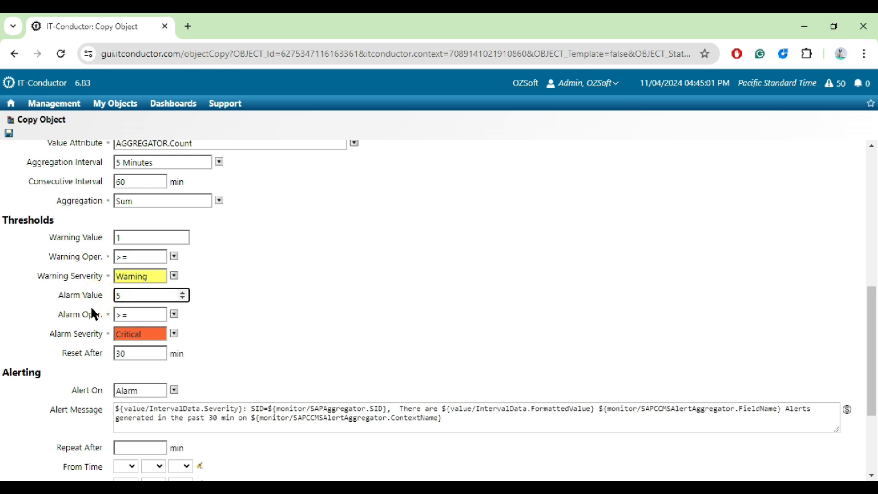
{"action": "left_click", "coordinate": [61, 323]}
{"action": "left_click_drag", "start_coordinate": [59, 317], "coordinate": [101, 315]}
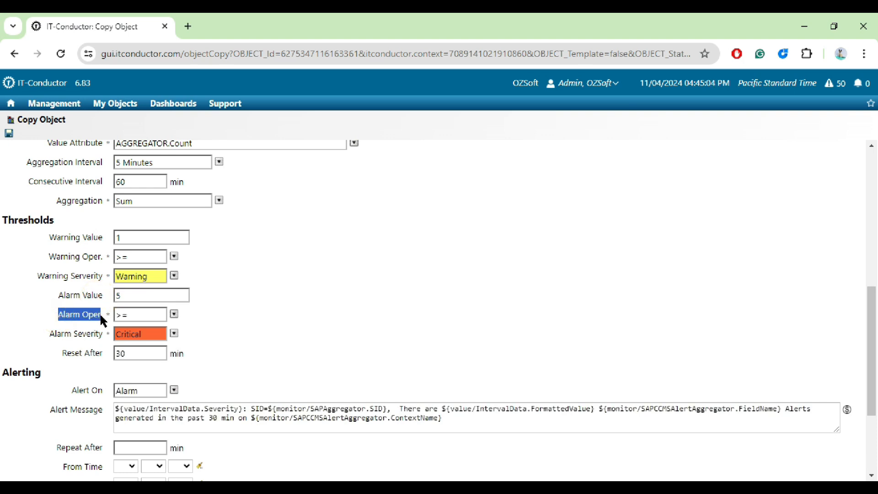
{"action": "left_click", "coordinate": [173, 314]}
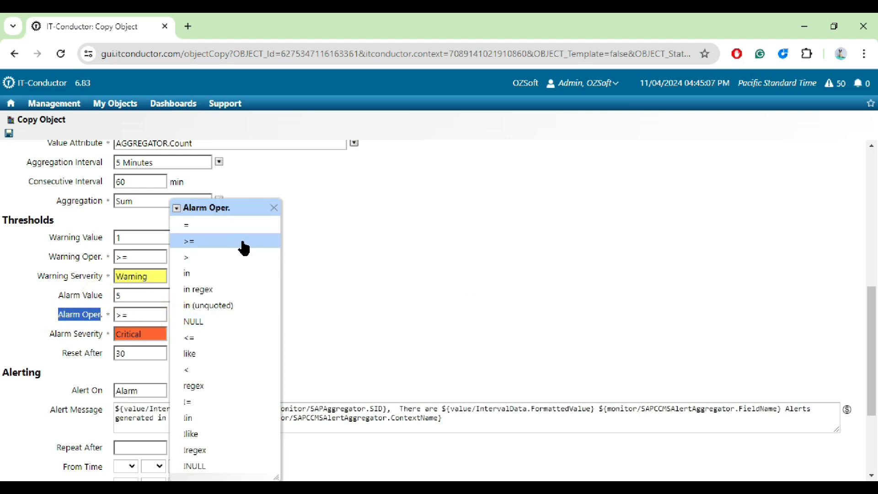
{"action": "left_click", "coordinate": [274, 208]}
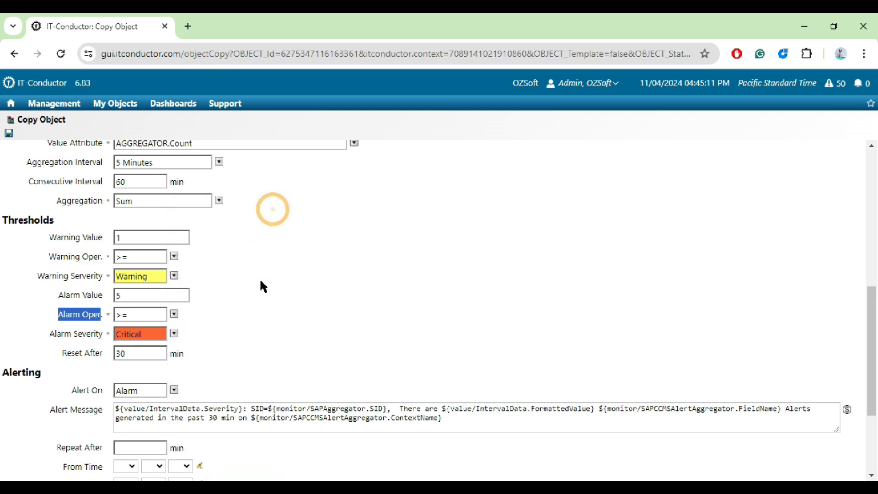
{"action": "left_click", "coordinate": [252, 299]}
{"action": "left_click_drag", "start_coordinate": [50, 333], "coordinate": [106, 333]}
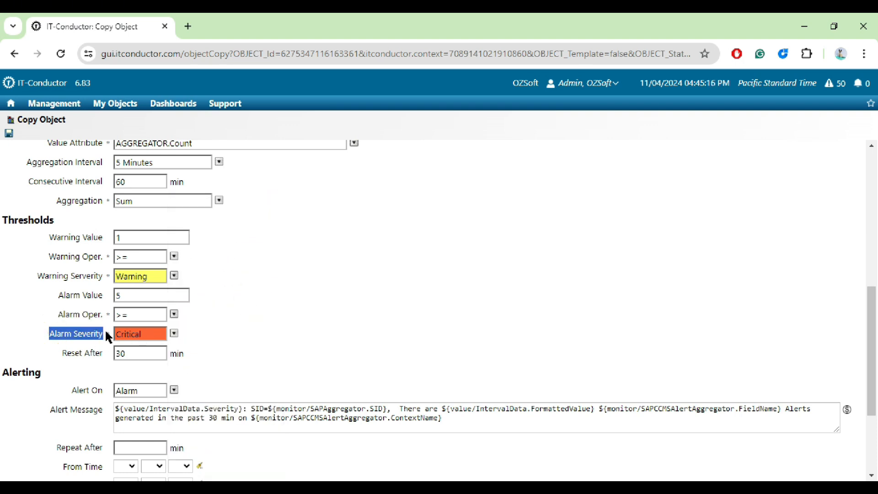
{"action": "left_click", "coordinate": [174, 333]}
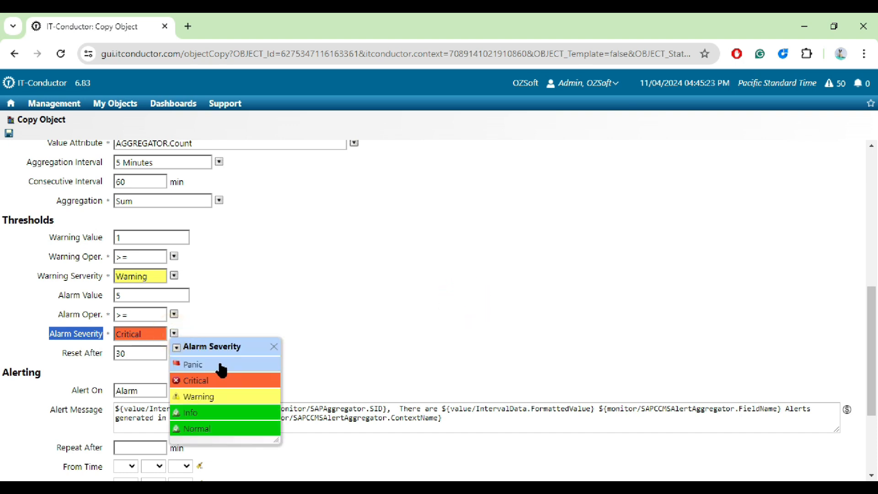
{"action": "left_click", "coordinate": [274, 346]}
{"action": "scroll", "coordinate": [92, 308], "scroll_direction": "down", "scroll_amount": 1}
{"action": "left_click_drag", "start_coordinate": [62, 288], "coordinate": [100, 290]}
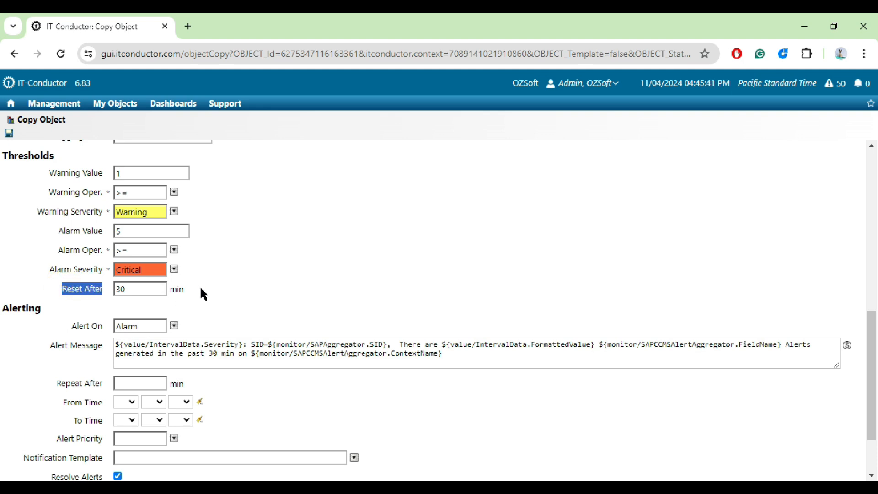
{"action": "left_click", "coordinate": [218, 290]}
Set Alert On to Warning in the Alerting section.
{"action": "scroll", "coordinate": [2, 336], "scroll_direction": "down", "scroll_amount": 1}
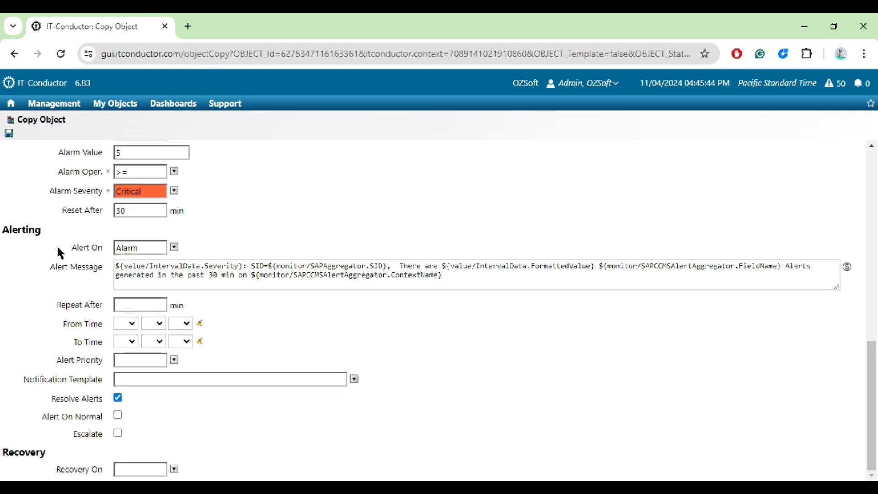
{"action": "double_click", "coordinate": [24, 230]}
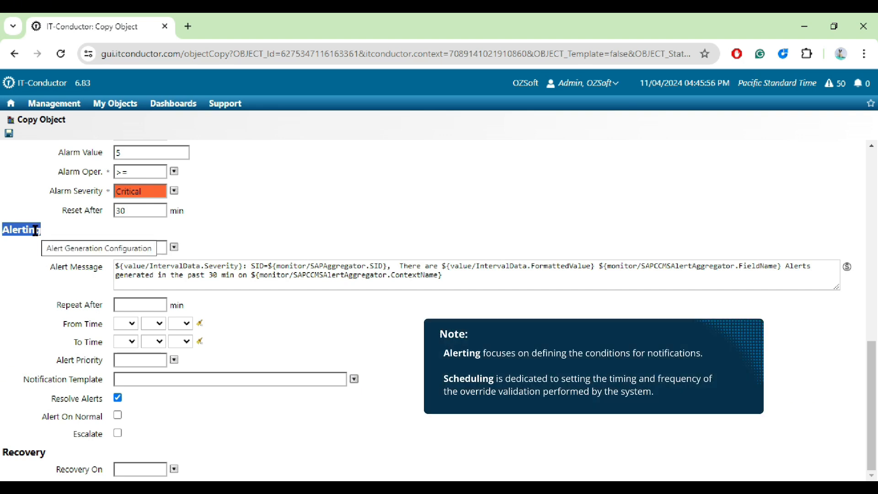
{"action": "left_click", "coordinate": [39, 248]}
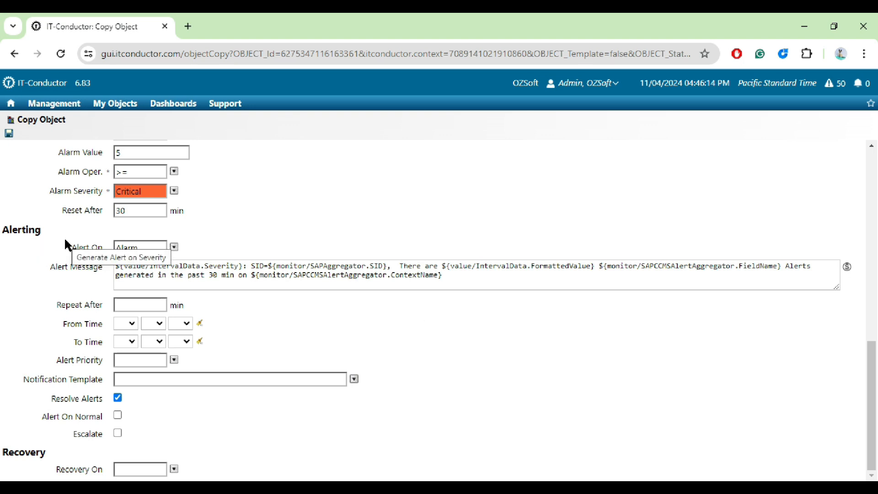
{"action": "left_click_drag", "start_coordinate": [71, 250], "coordinate": [103, 258]}
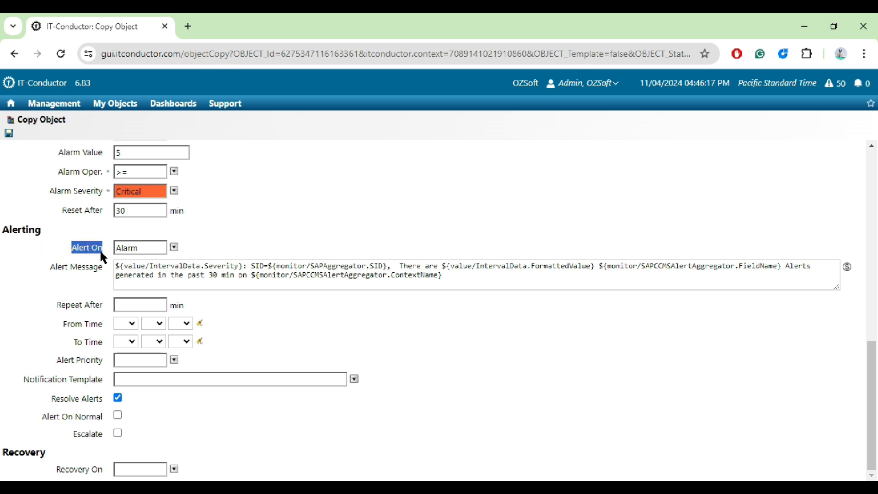
{"action": "left_click", "coordinate": [174, 248]}
{"action": "left_click", "coordinate": [199, 293]}
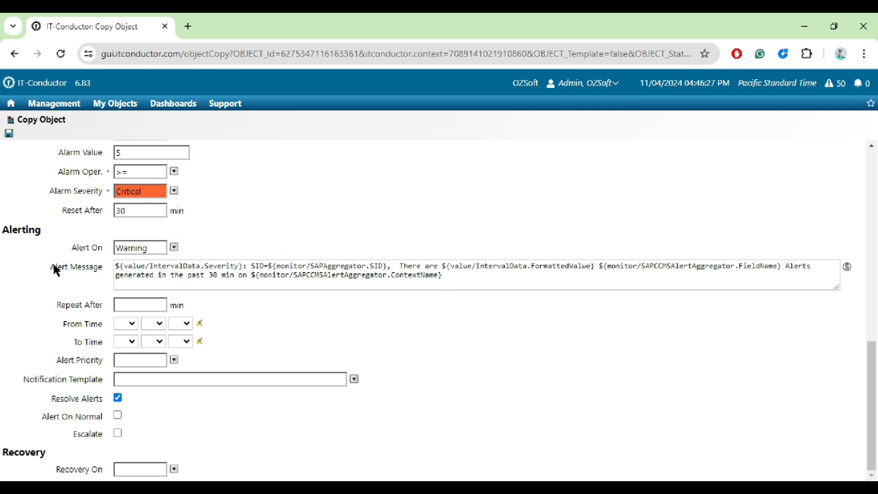
Review the Alert Message text and set the alert's Repeat After interval to 120 minutes.
{"action": "left_click_drag", "start_coordinate": [47, 265], "coordinate": [104, 271]}
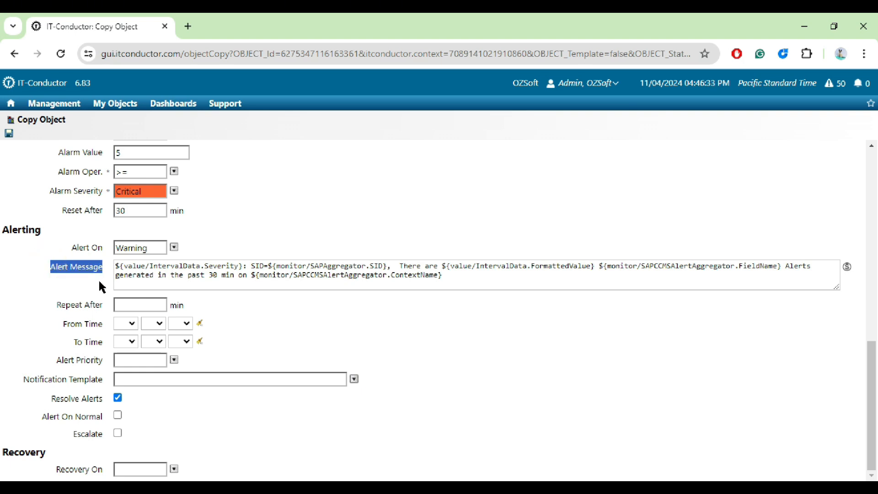
{"action": "left_click", "coordinate": [99, 281]}
{"action": "left_click", "coordinate": [476, 278]}
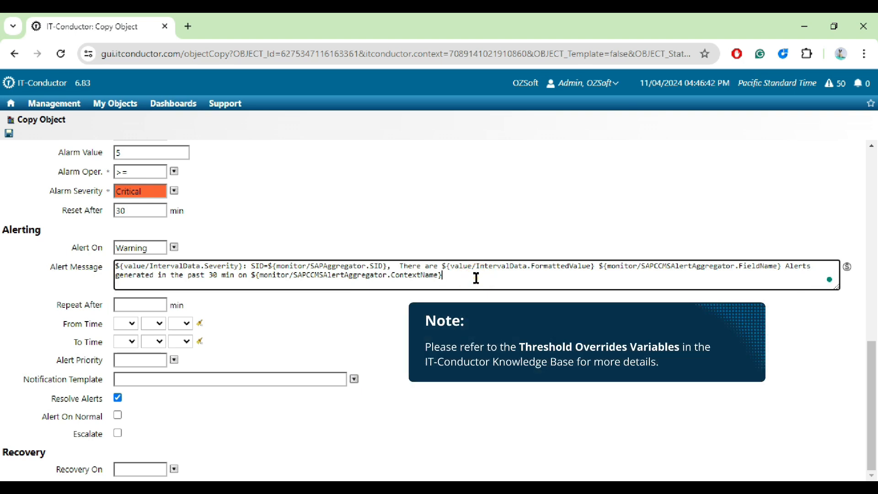
{"action": "left_click", "coordinate": [58, 304]}
{"action": "left_click_drag", "start_coordinate": [70, 308], "coordinate": [106, 315]}
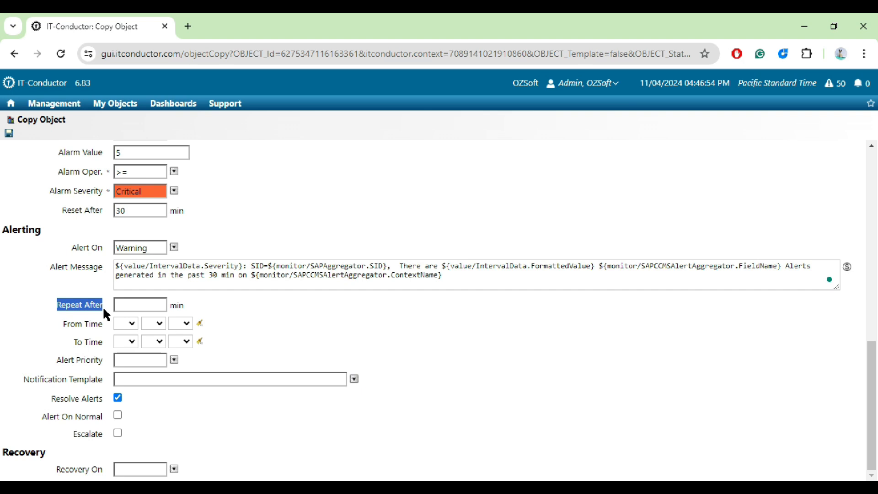
{"action": "left_click", "coordinate": [132, 305]}
{"action": "type", "text": "120"}
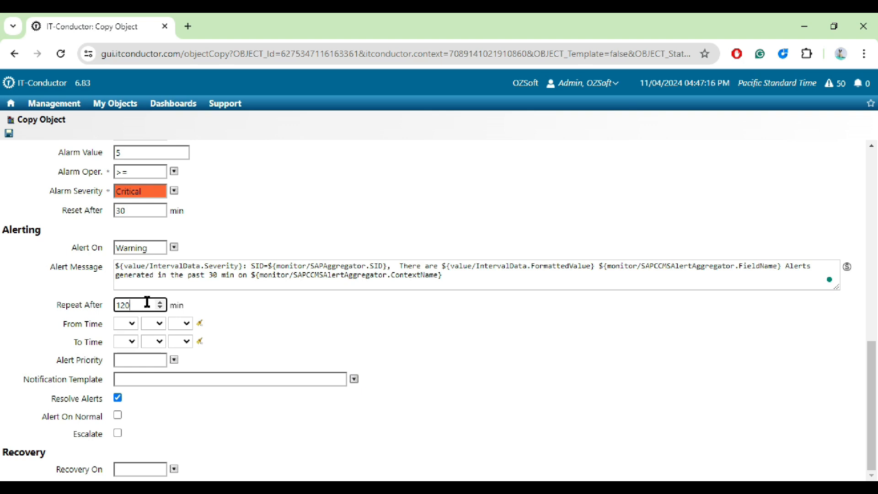
{"action": "left_click", "coordinate": [198, 306]}
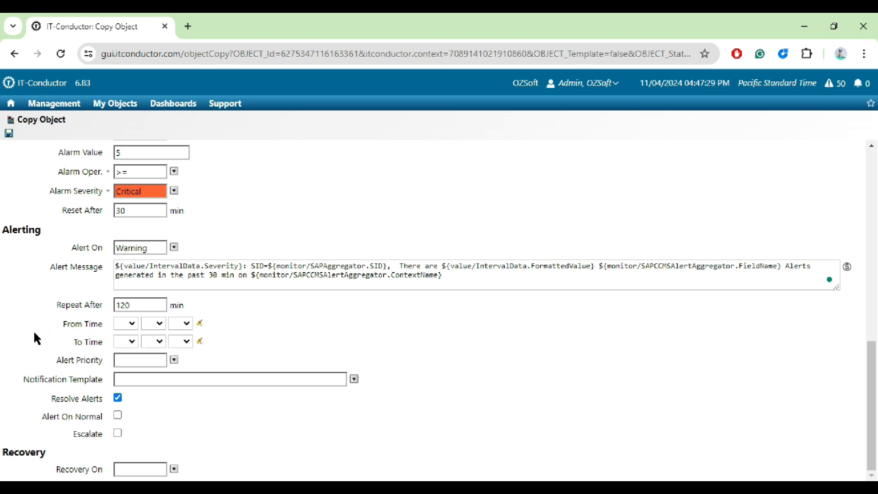
Set the Alert Priority to Medium and choose NONE for the Notification Template.
{"action": "left_click_drag", "start_coordinate": [56, 360], "coordinate": [102, 361]}
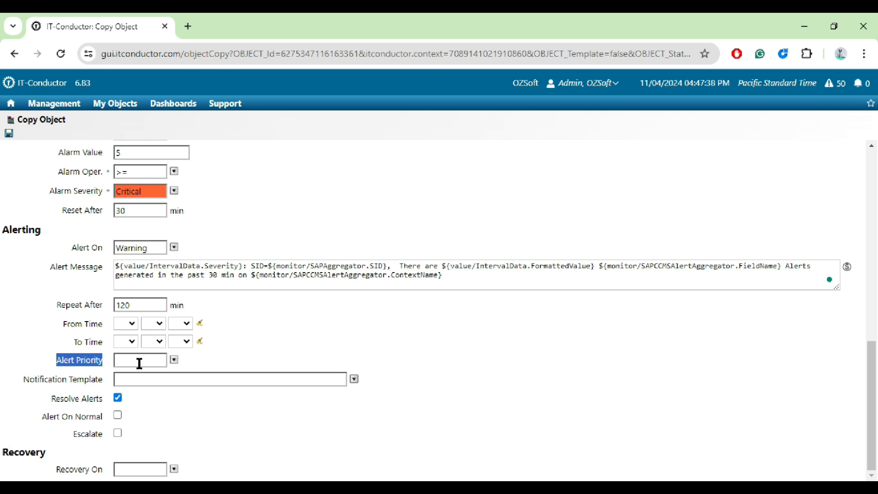
{"action": "left_click", "coordinate": [174, 361]}
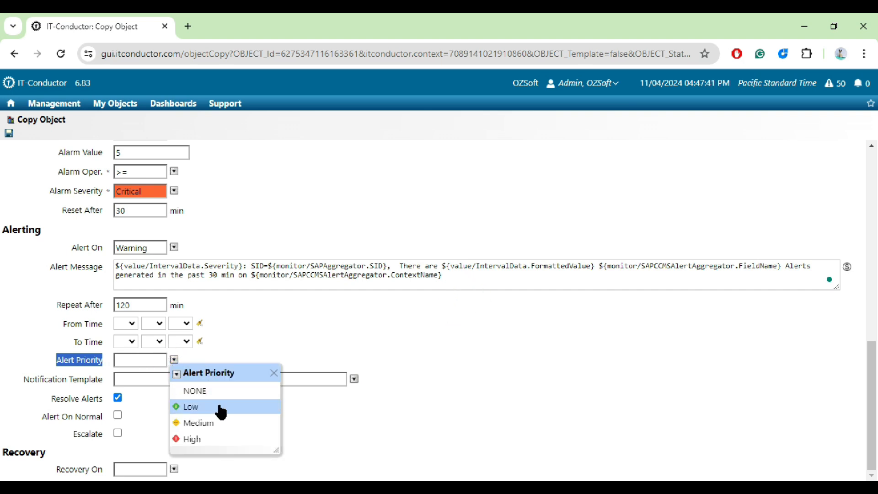
{"action": "left_click", "coordinate": [227, 422]}
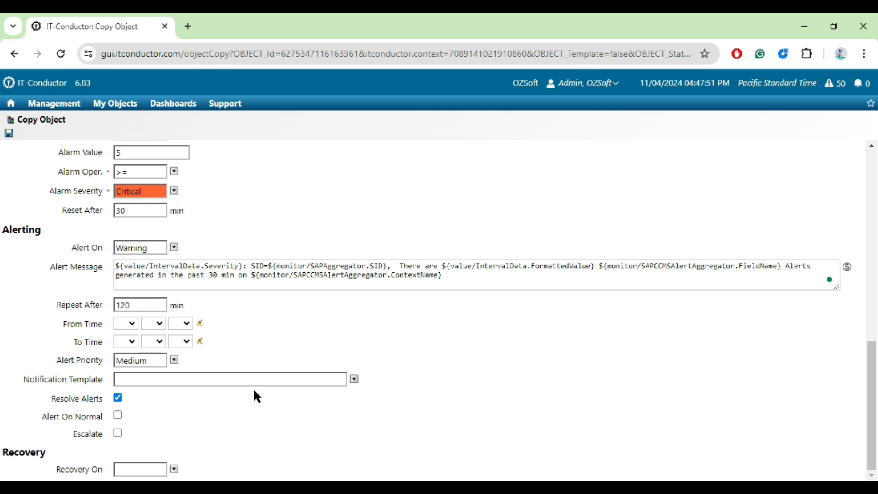
{"action": "left_click_drag", "start_coordinate": [21, 379], "coordinate": [102, 384]}
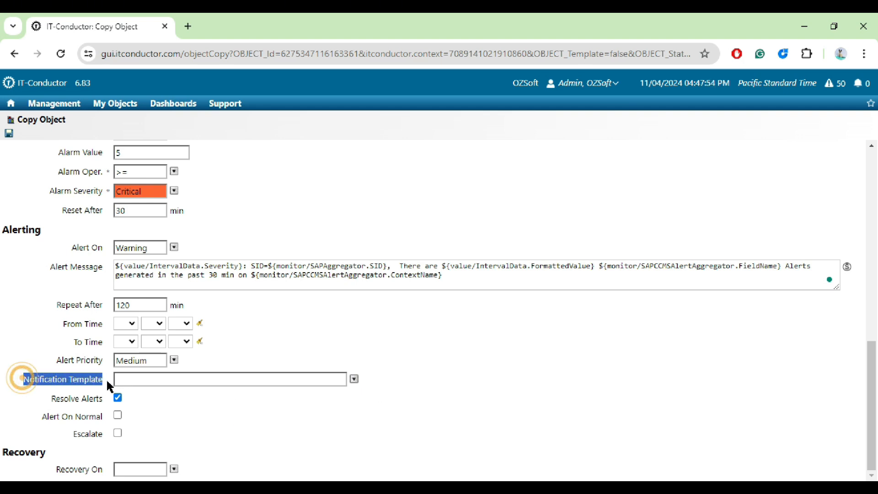
{"action": "left_click", "coordinate": [355, 381]}
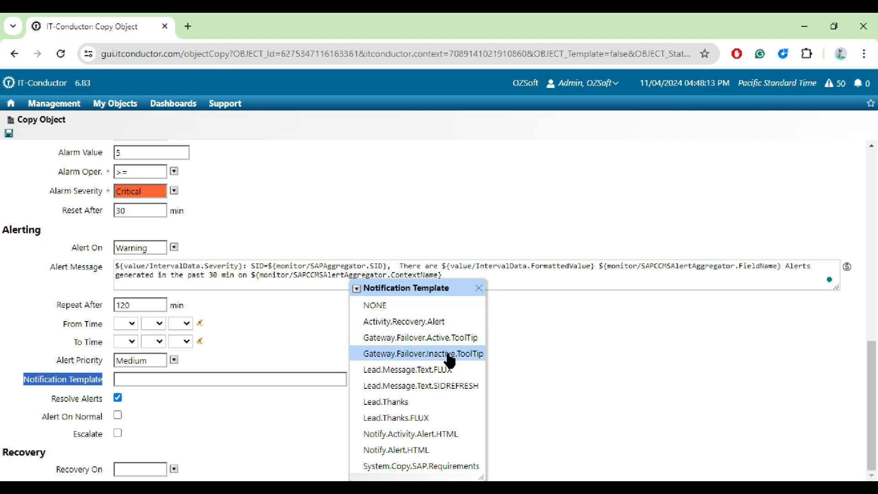
{"action": "left_click", "coordinate": [463, 304]}
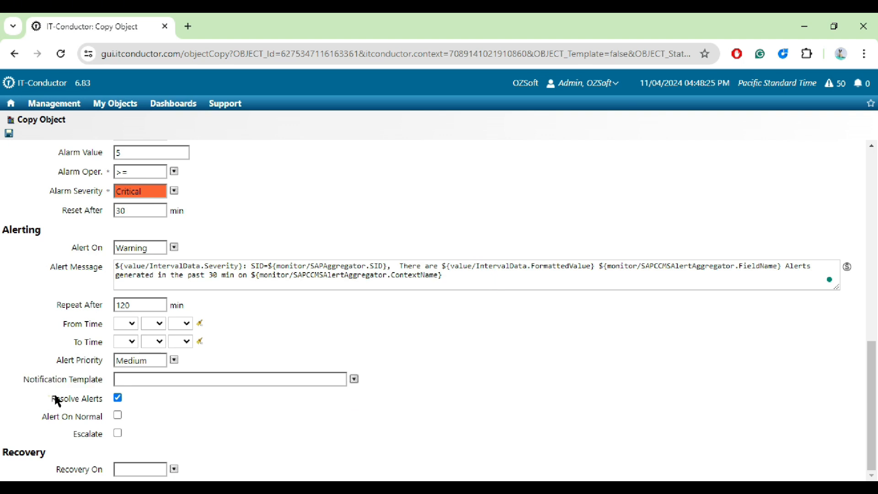
Keep Resolve Alerts enabled and turn on Alert On Normal for the override.
{"action": "left_click_drag", "start_coordinate": [45, 398], "coordinate": [99, 398]}
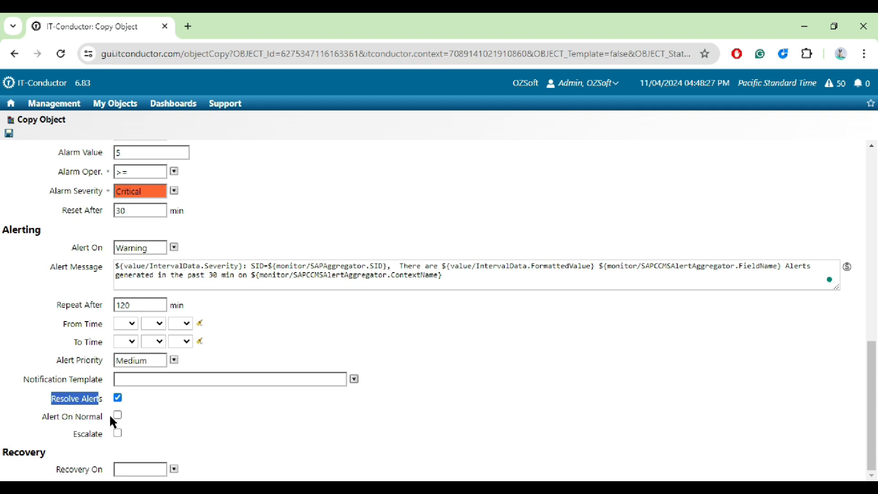
{"action": "left_click", "coordinate": [145, 401]}
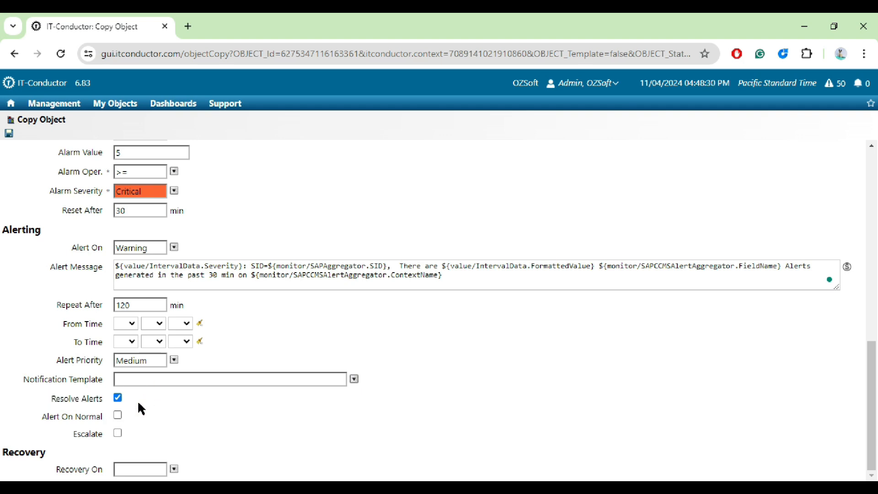
{"action": "left_click_drag", "start_coordinate": [43, 417], "coordinate": [107, 421]}
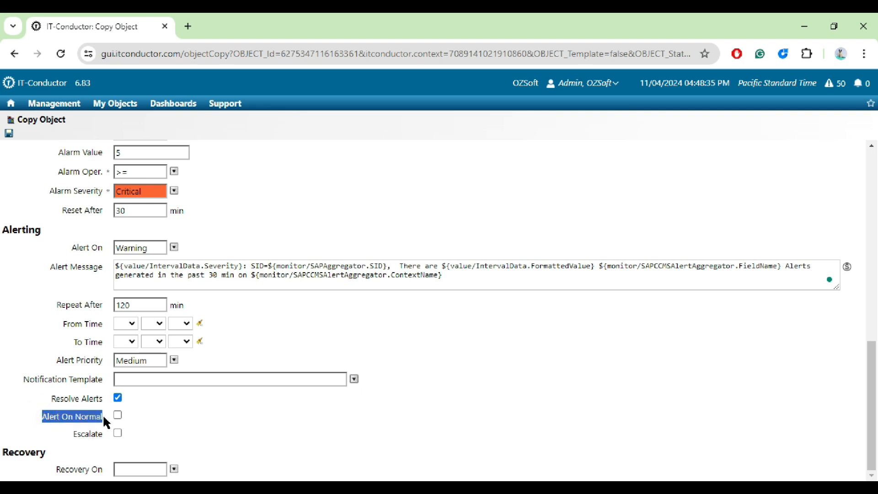
{"action": "left_click", "coordinate": [119, 417]}
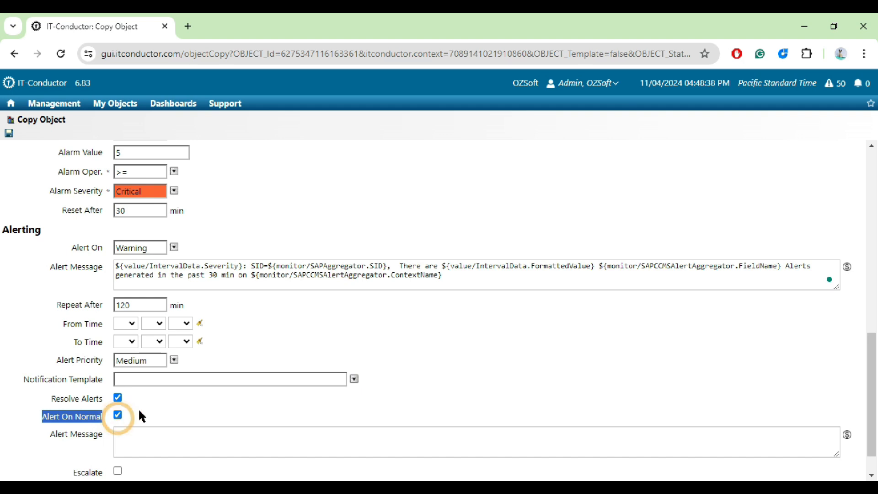
Turn off Alert On Normal and enable Escalate in the override's Alerting settings.
{"action": "scroll", "coordinate": [139, 407], "scroll_direction": "down", "scroll_amount": 1}
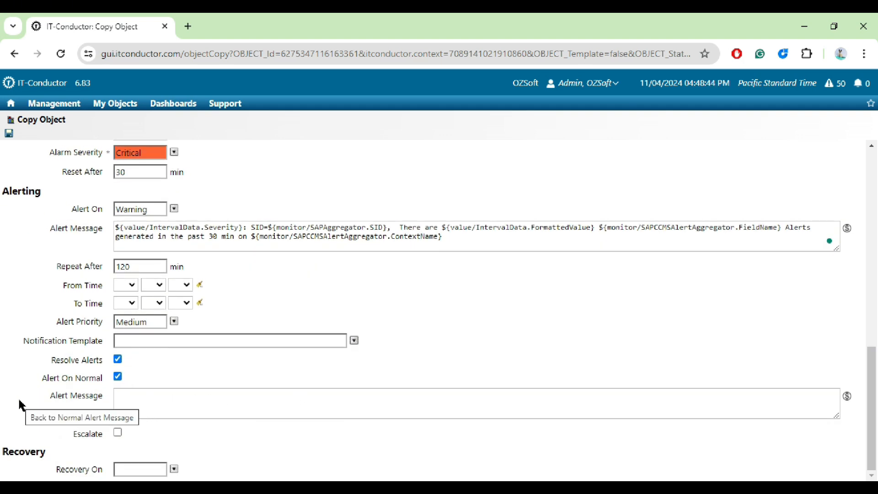
{"action": "left_click", "coordinate": [117, 377]}
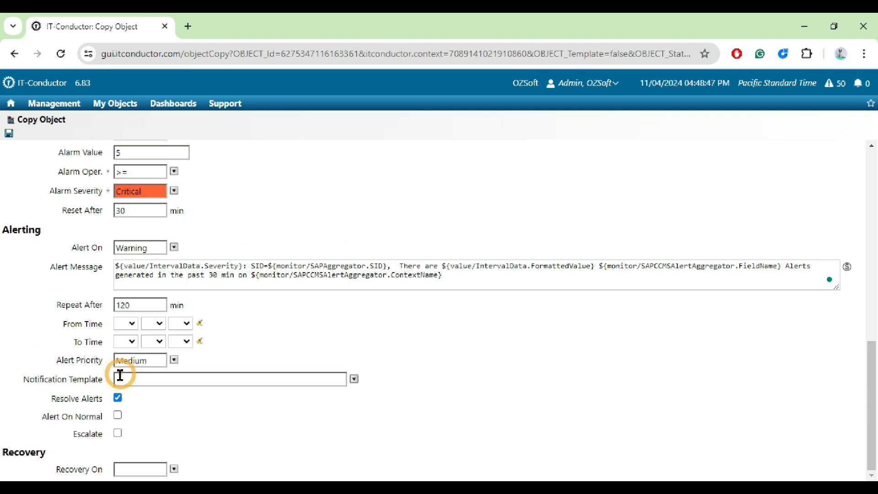
{"action": "left_click", "coordinate": [121, 434]}
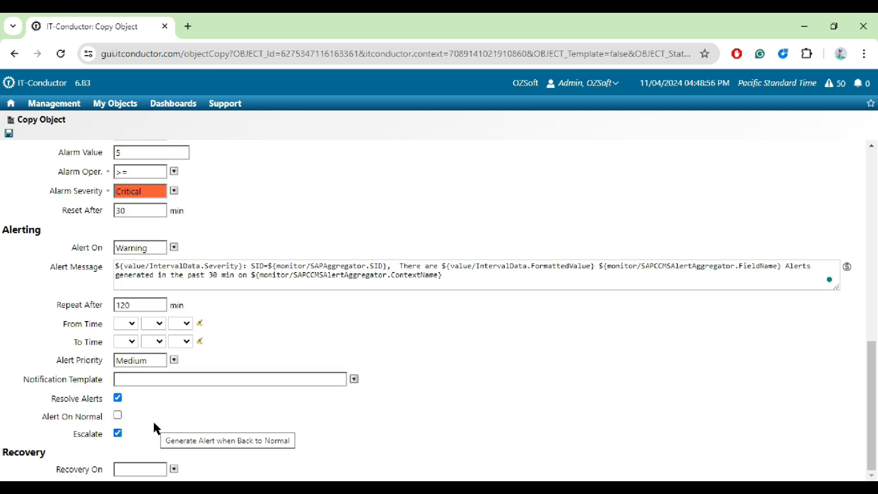
{"action": "double_click", "coordinate": [73, 434]}
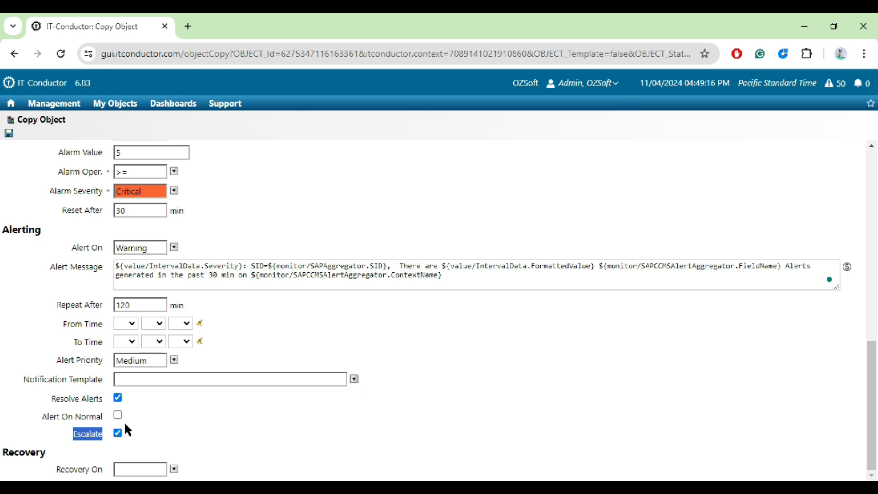
{"action": "left_click", "coordinate": [87, 403]}
Try Warning and Alarm as the Recovery On setting in the Recovery section.
{"action": "double_click", "coordinate": [29, 452]}
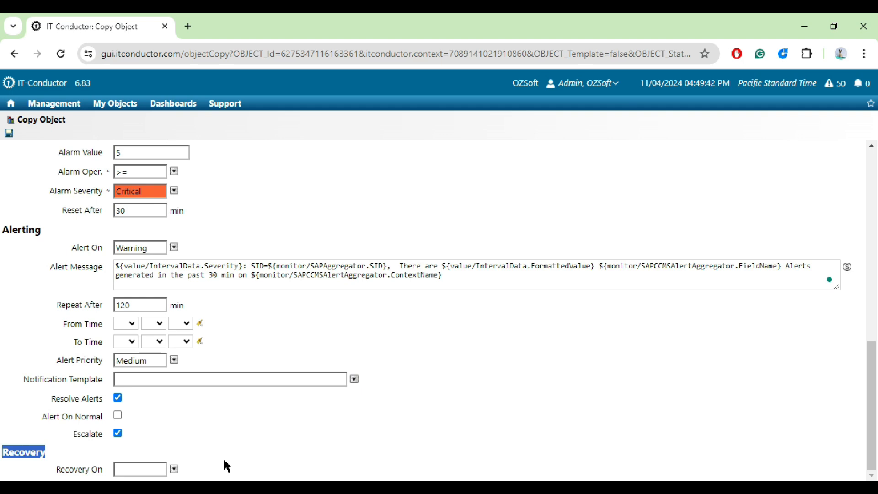
{"action": "left_click", "coordinate": [234, 440]}
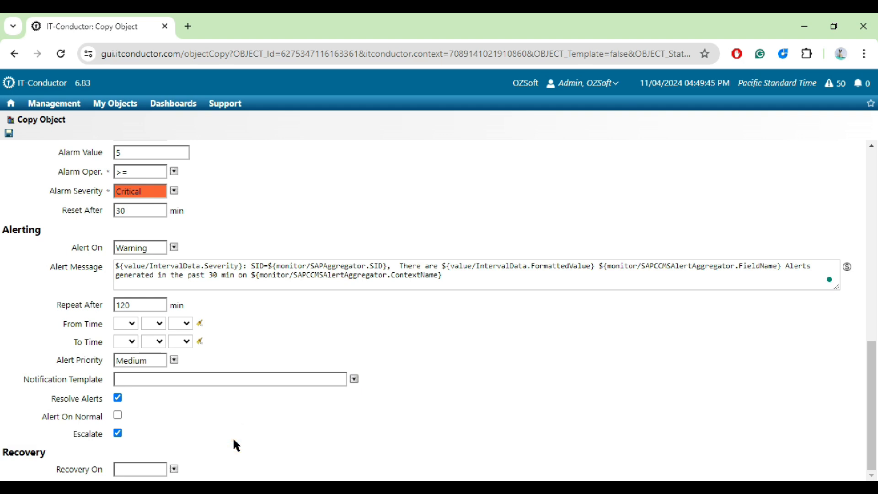
{"action": "left_click", "coordinate": [175, 470]}
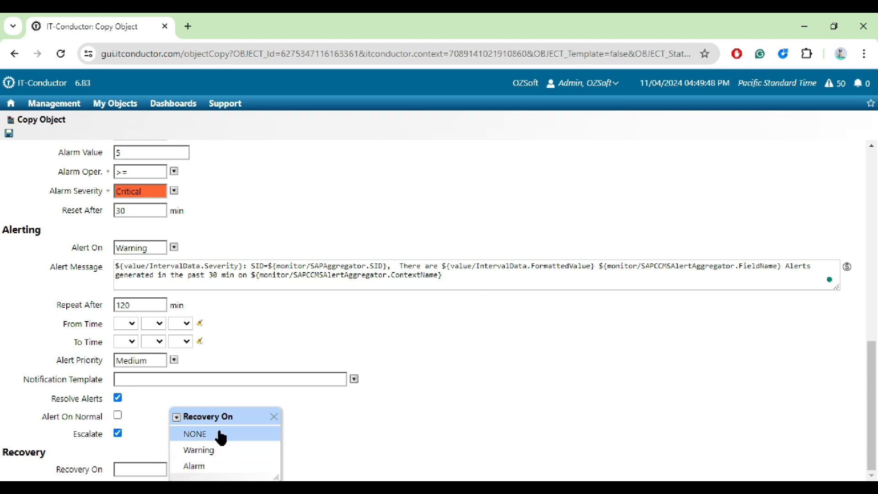
{"action": "left_click", "coordinate": [218, 453]}
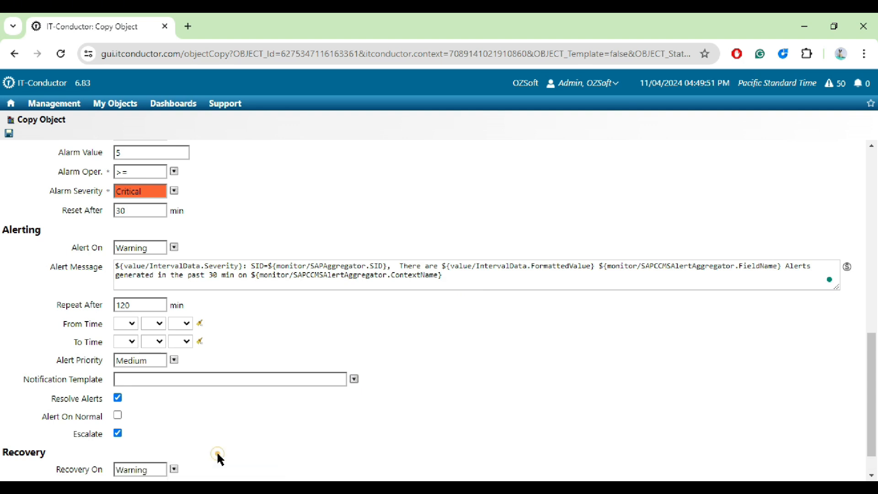
{"action": "scroll", "coordinate": [247, 441], "scroll_direction": "down", "scroll_amount": 1}
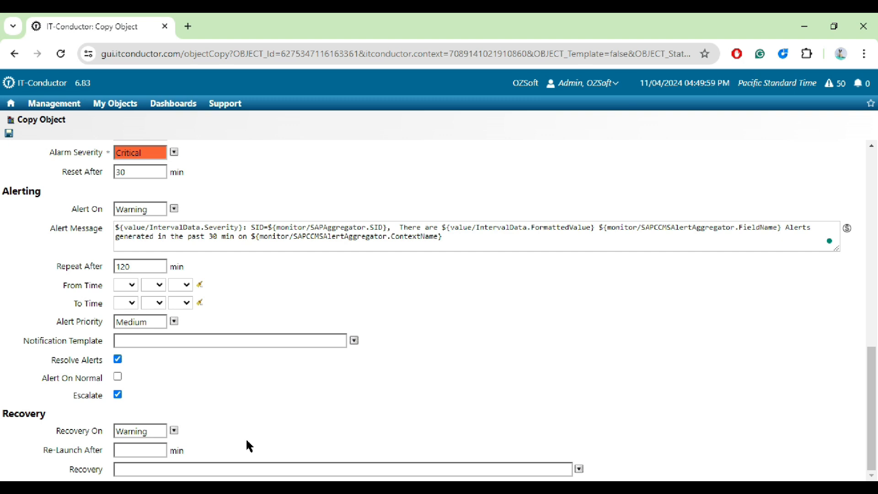
{"action": "left_click", "coordinate": [175, 431]}
{"action": "left_click", "coordinate": [187, 464]}
{"action": "double_click", "coordinate": [88, 471]}
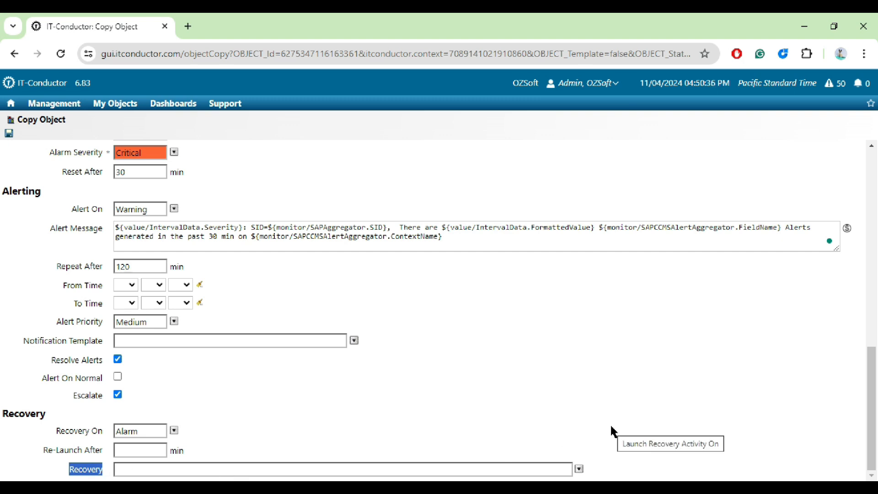
Look through the list of available Recovery activities and close it without choosing one.
{"action": "left_click", "coordinate": [579, 468]}
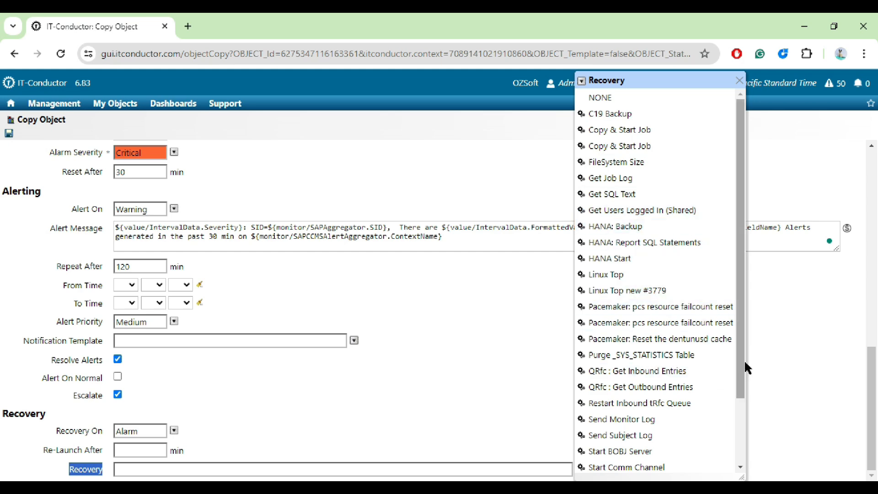
{"action": "left_click_drag", "start_coordinate": [741, 360], "coordinate": [741, 440]}
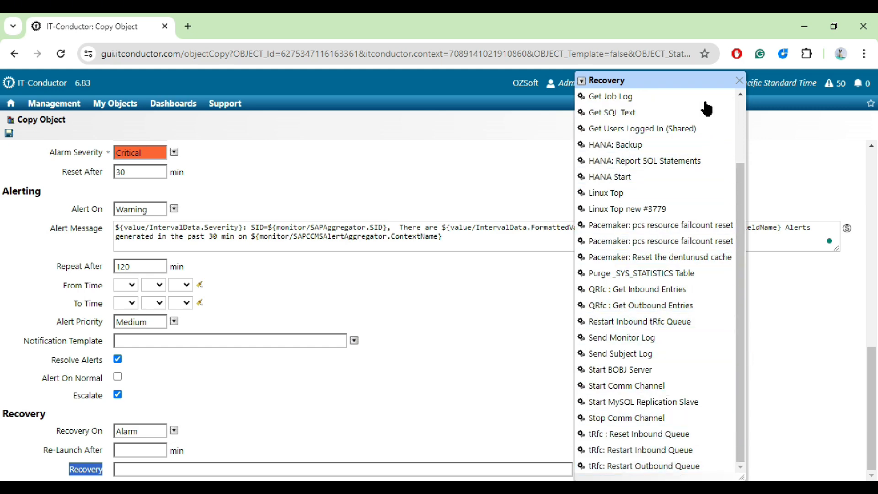
{"action": "left_click", "coordinate": [740, 82]}
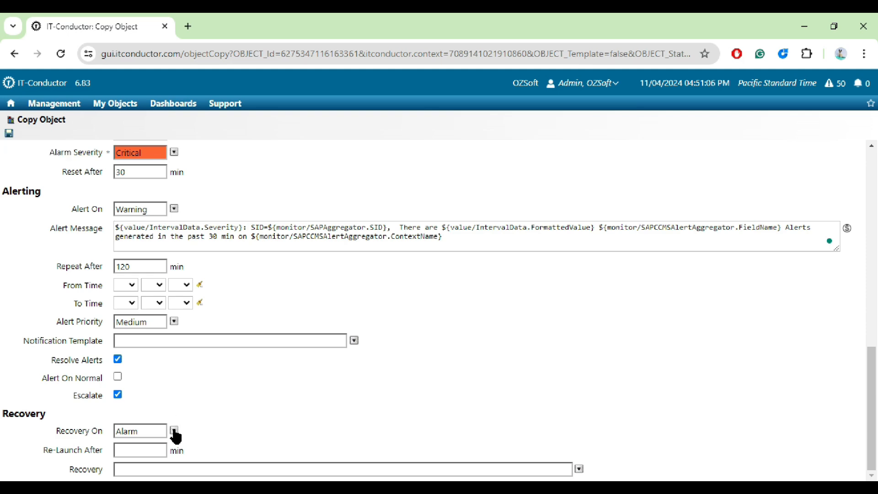
Save the copied threshold override, acknowledge its creation and highlight its entry in ZO1's CCMS Alerts override list.
{"action": "left_click", "coordinate": [9, 134]}
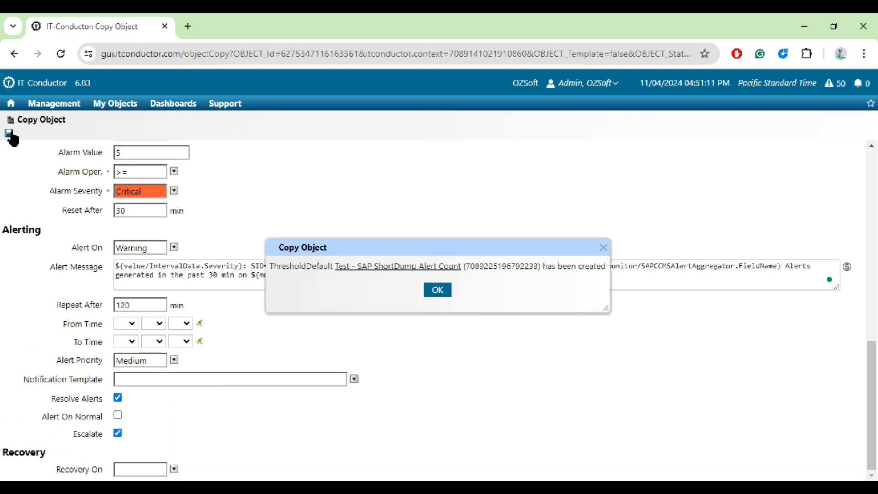
{"action": "left_click", "coordinate": [436, 291]}
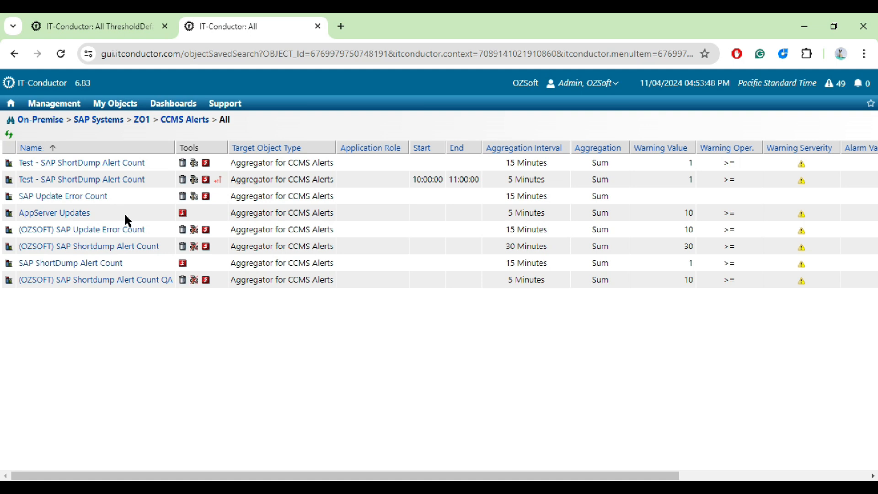
{"action": "left_click_drag", "start_coordinate": [157, 182], "coordinate": [19, 180]}
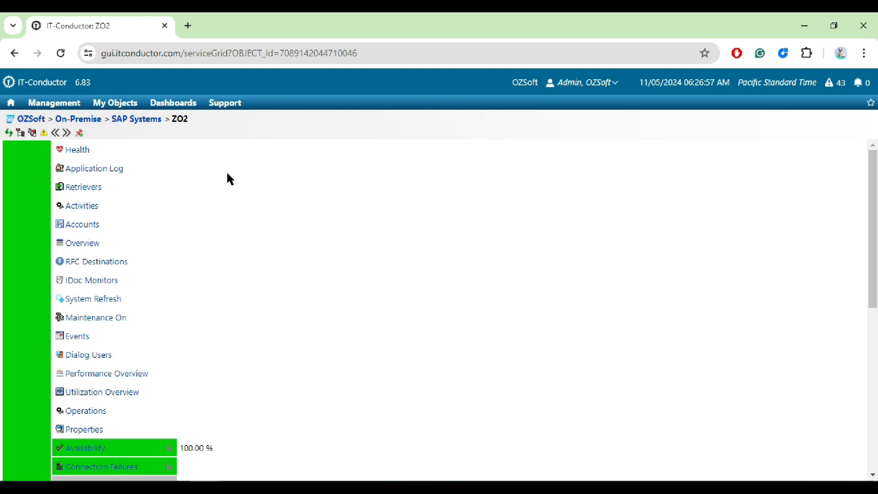
Open the overrides of the Active Dialog Users monitor on ZO2 and start creating a new override.
{"action": "scroll", "coordinate": [558, 299], "scroll_direction": "down", "scroll_amount": 7}
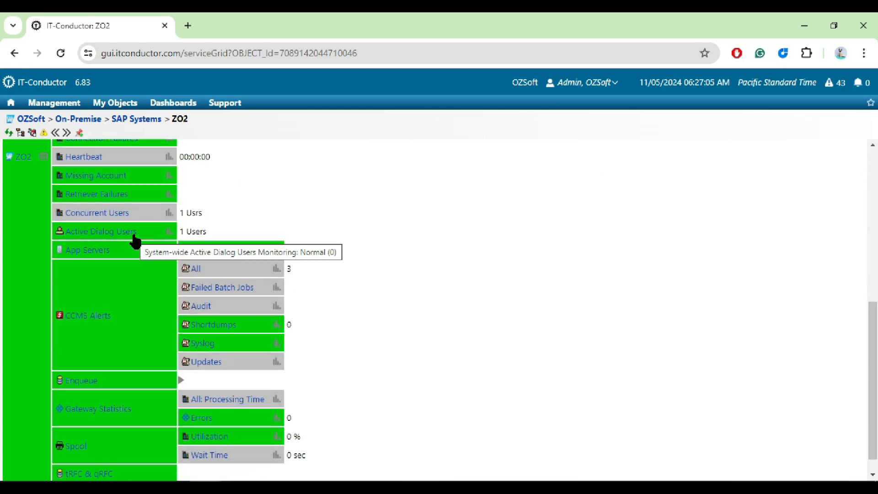
{"action": "left_click", "coordinate": [59, 232]}
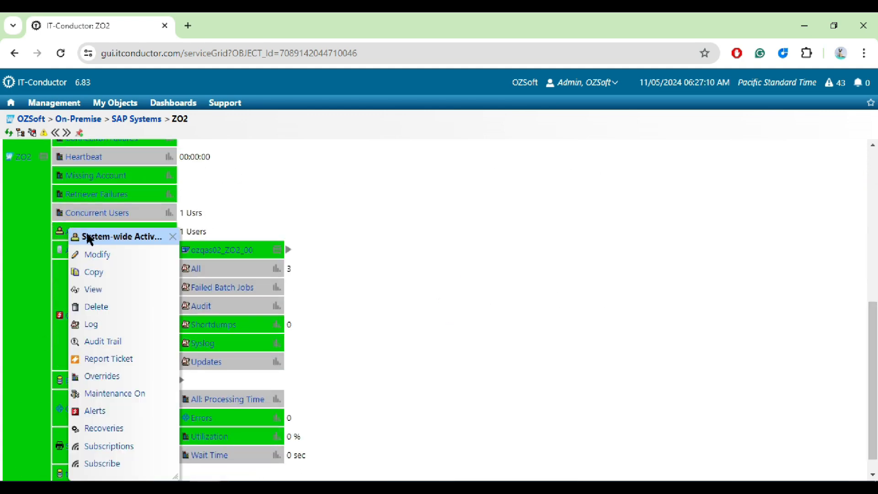
{"action": "left_click", "coordinate": [145, 376]}
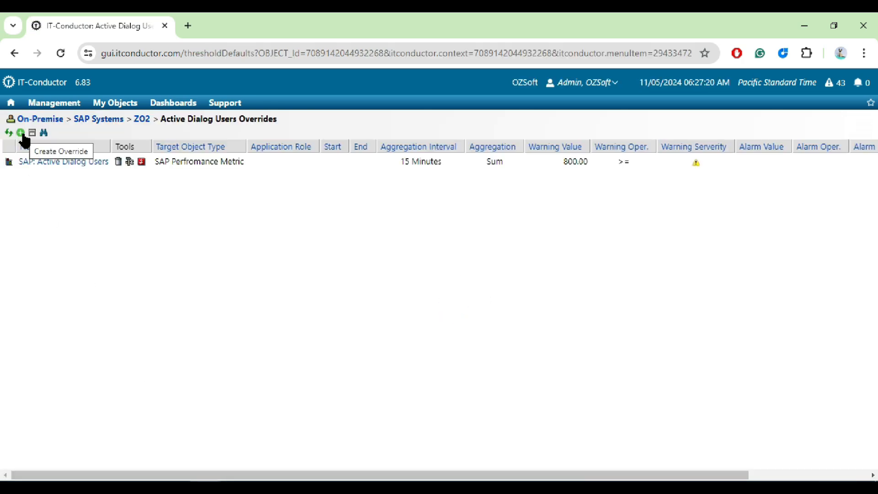
{"action": "left_click", "coordinate": [21, 133]}
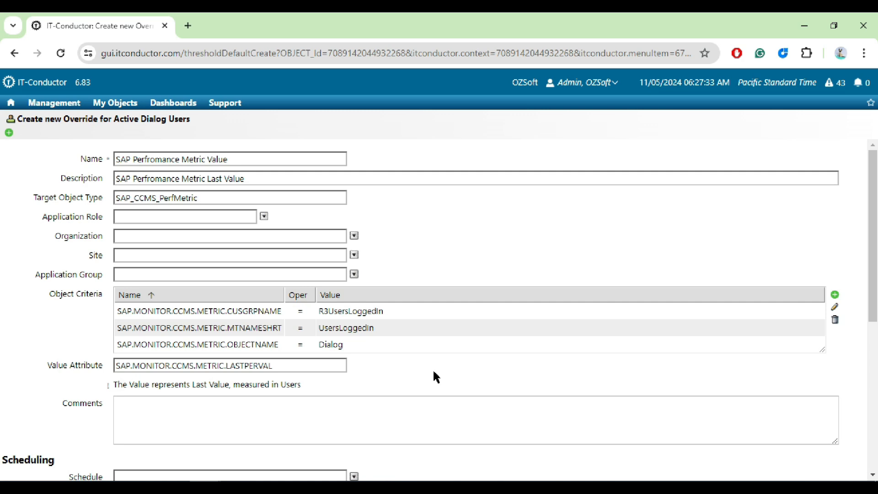
Name the override "Test - SAP Perfromance Metric Value" and change its description to "SAP Perfromance Metric Users Logged in".
{"action": "left_click", "coordinate": [117, 159]}
{"action": "type", "text": "Test -"}
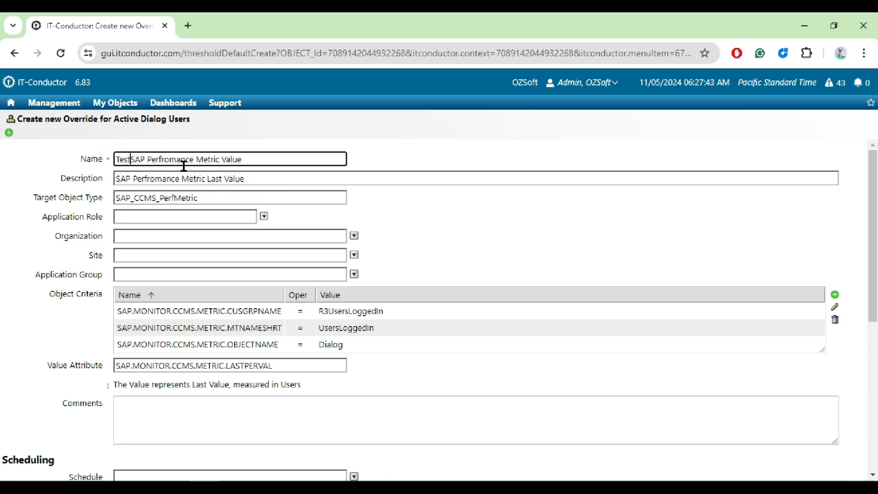
{"action": "left_click_drag", "start_coordinate": [207, 178], "coordinate": [272, 180]}
{"action": "type", "text": "Users Logged in"}
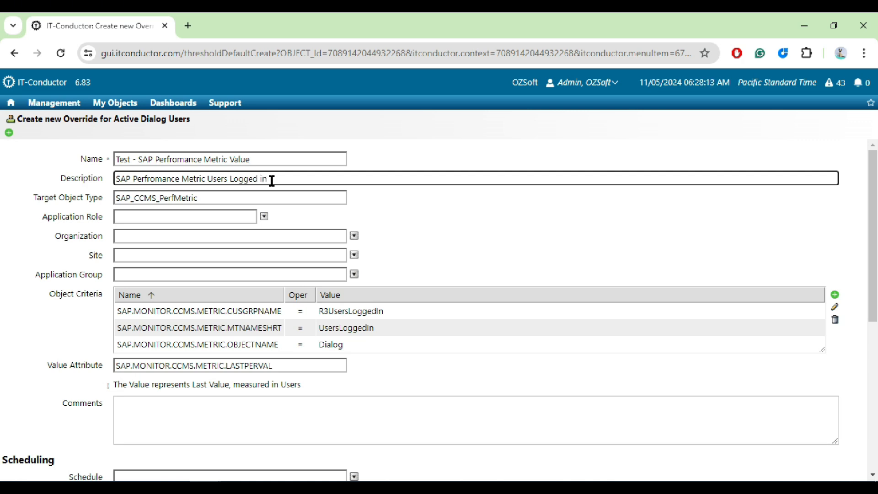
Delete the SAP.MONITOR.CCMS.METRIC.OBJECTNAME = Dialog entry from the Object Criteria.
{"action": "left_click", "coordinate": [351, 344]}
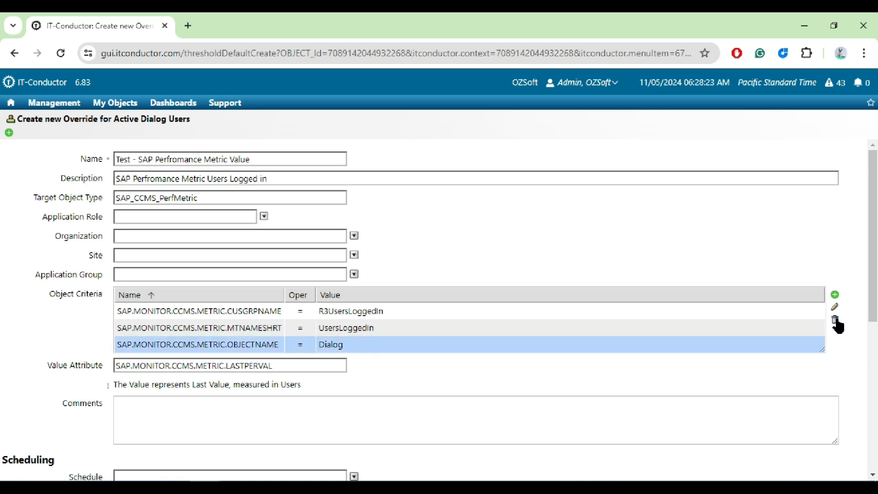
{"action": "left_click", "coordinate": [835, 320]}
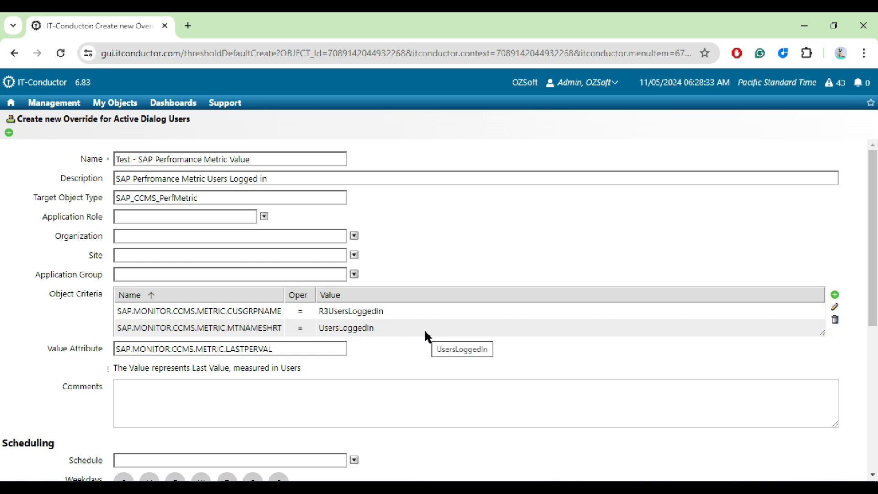
Set the Aggregation Interval to 15 Minutes and the Aggregation to Sum.
{"action": "scroll", "coordinate": [858, 325], "scroll_direction": "down", "scroll_amount": 6}
{"action": "scroll", "coordinate": [480, 353], "scroll_direction": "down", "scroll_amount": 1}
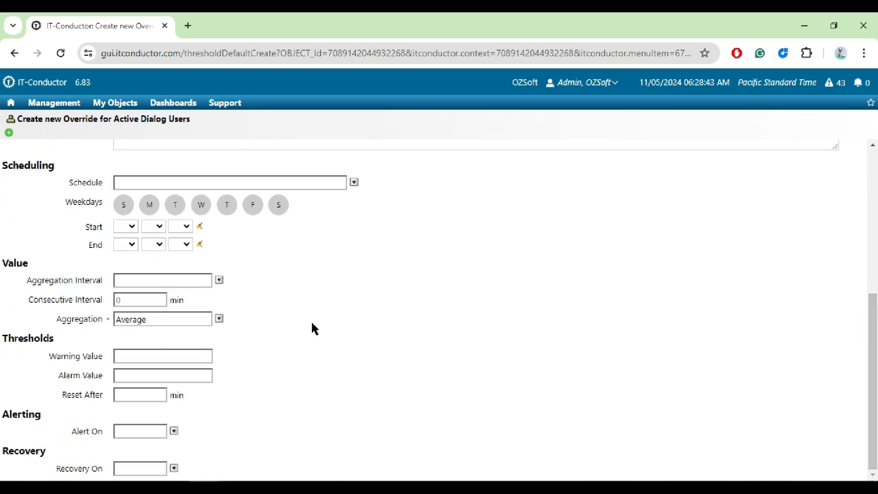
{"action": "left_click", "coordinate": [220, 280]}
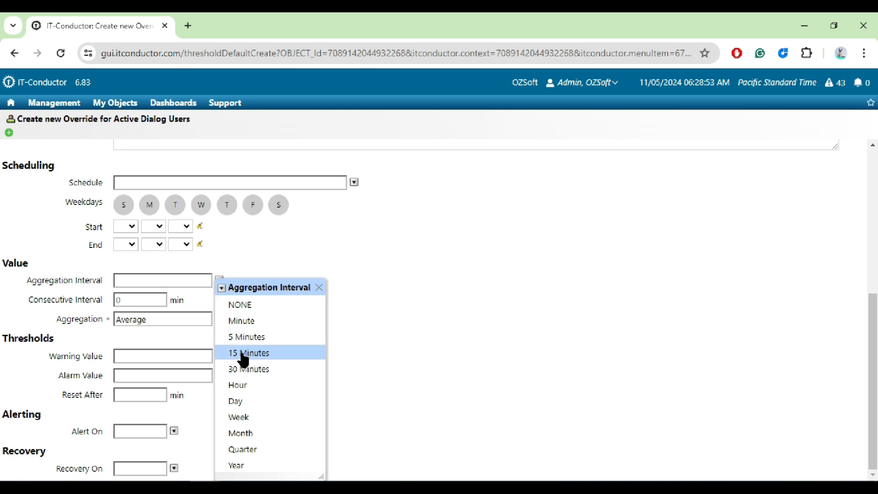
{"action": "left_click", "coordinate": [241, 301]}
{"action": "left_click", "coordinate": [219, 319]}
{"action": "left_click", "coordinate": [238, 414]}
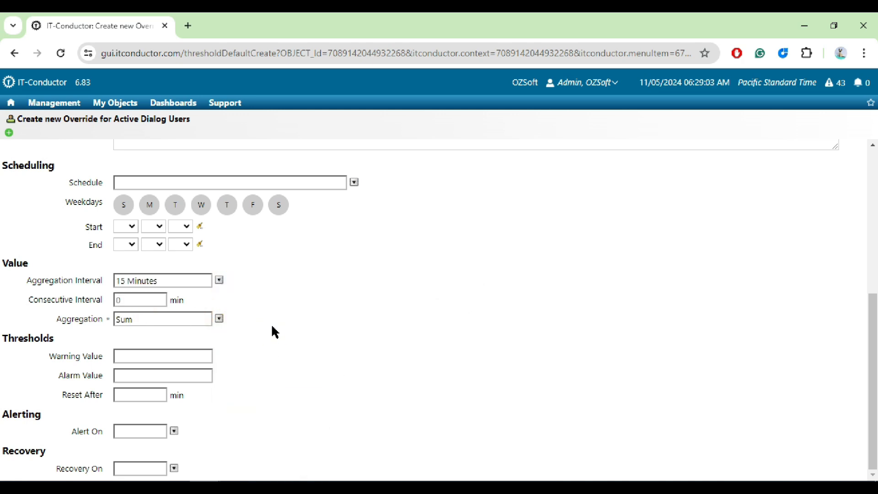
Define the warning threshold with value 800, operator >= and severity Warning.
{"action": "left_click", "coordinate": [193, 352]}
{"action": "type", "text": "800"}
{"action": "left_click", "coordinate": [307, 349]}
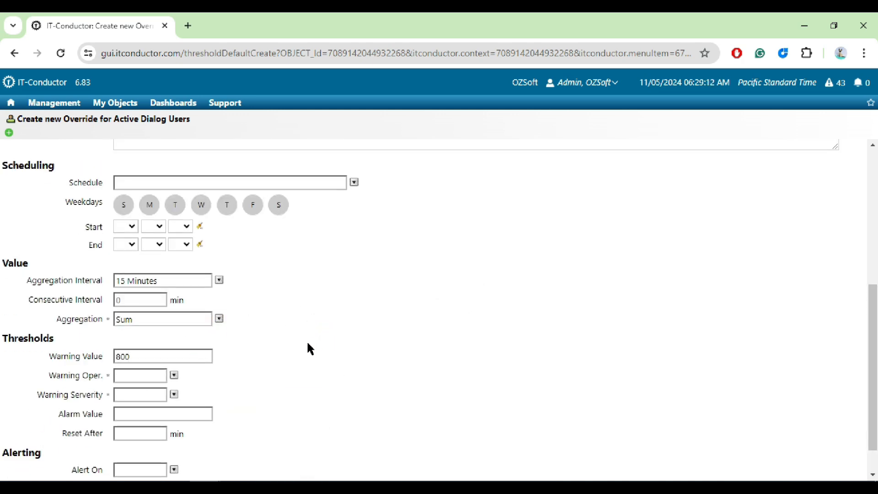
{"action": "left_click", "coordinate": [175, 376]}
{"action": "left_click", "coordinate": [201, 247]}
{"action": "left_click", "coordinate": [174, 394]}
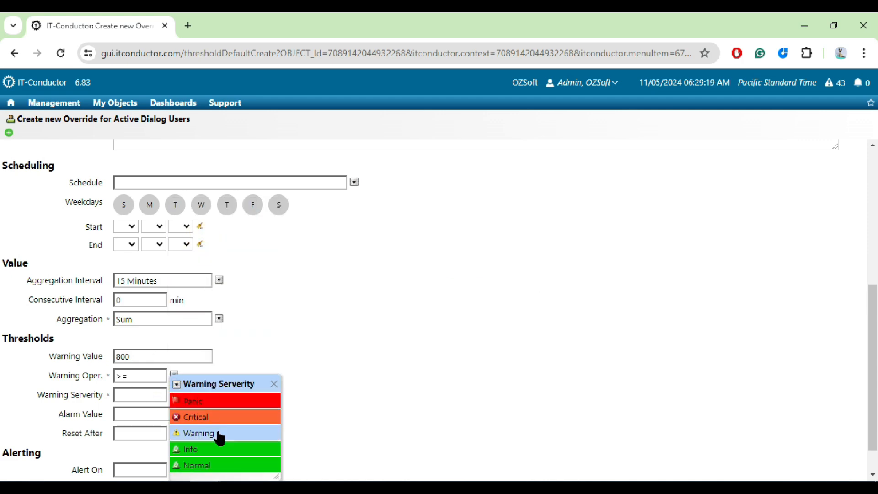
{"action": "left_click", "coordinate": [218, 432]}
Set Alert On to Alarm in the override's Alerting section.
{"action": "scroll", "coordinate": [286, 403], "scroll_direction": "down", "scroll_amount": 1}
{"action": "left_click", "coordinate": [174, 431]}
{"action": "left_click", "coordinate": [196, 465]}
Begin the Alert Message with the IntervalData.Severity variable, the text ": There are" and the IntervalData.FormattedValue variable.
{"action": "scroll", "coordinate": [646, 272], "scroll_direction": "down", "scroll_amount": 4}
{"action": "left_click", "coordinate": [647, 272]}
{"action": "left_click", "coordinate": [845, 266]}
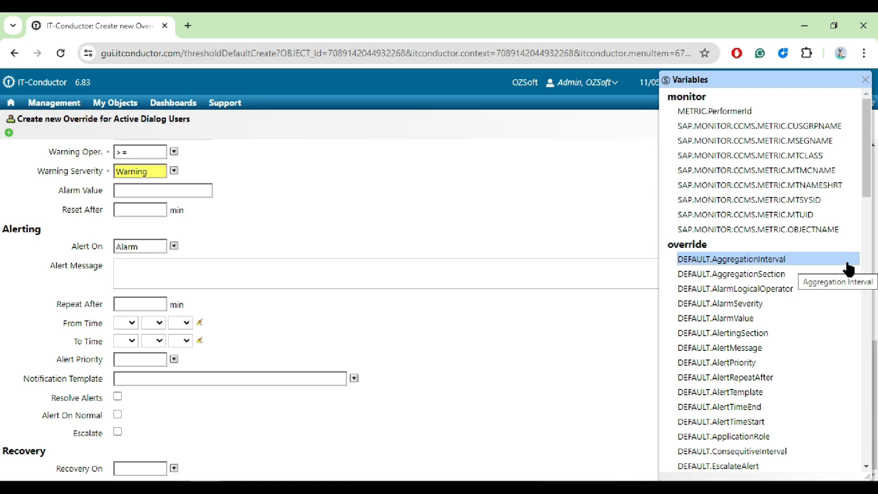
{"action": "scroll", "coordinate": [847, 365], "scroll_direction": "down", "scroll_amount": 10}
{"action": "scroll", "coordinate": [850, 414], "scroll_direction": "down", "scroll_amount": 8}
{"action": "left_click", "coordinate": [849, 409]}
{"action": "left_click", "coordinate": [296, 261]}
{"action": "type", "text": ": T"}
{"action": "left_click", "coordinate": [731, 363]}
Continue the Alert Message with "users logged in on" and the SAP.MONITOR.CCMS.METRIC.MTMCNAME variable.
{"action": "left_click", "coordinate": [470, 270]}
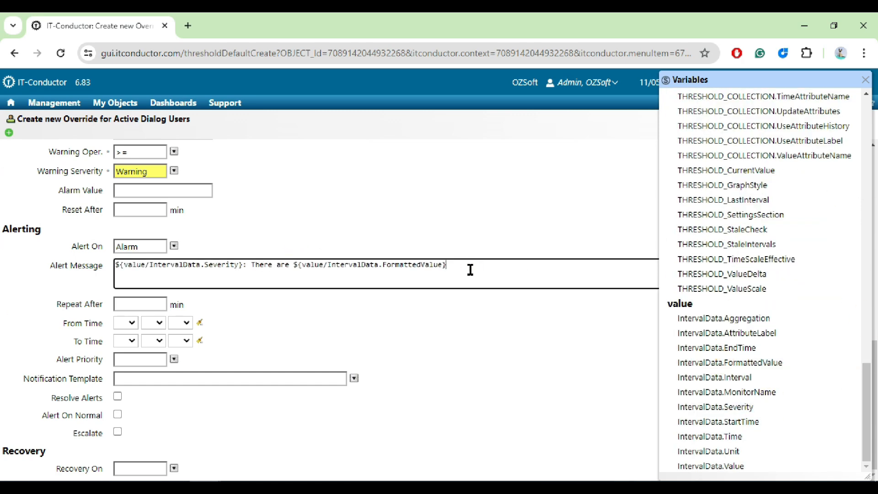
{"action": "type", "text": "users logged in"}
{"action": "left_click_drag", "start_coordinate": [867, 397], "coordinate": [876, 124]}
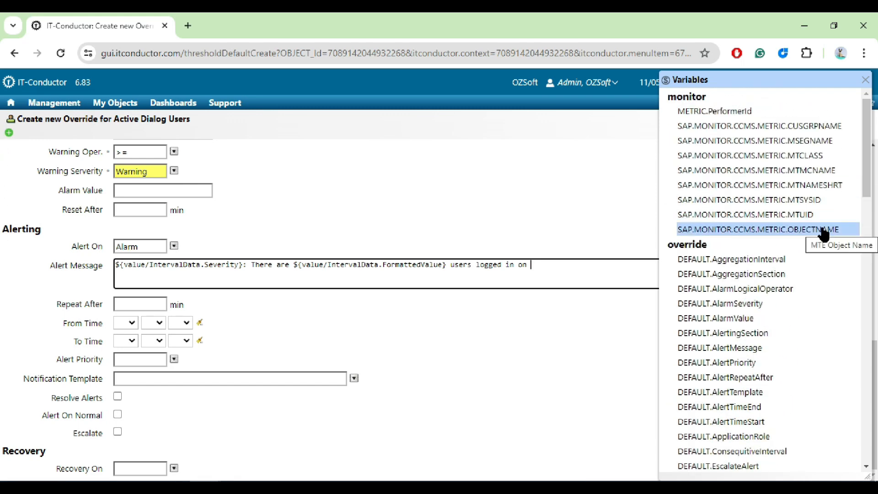
{"action": "left_click", "coordinate": [825, 170]}
Finish the Alert Message with "App server of" and the SAP.MONITOR.CCMS.METRIC.MTSYSID variable, and close the variable list.
{"action": "left_click", "coordinate": [747, 262]}
{"action": "type", "text": "Appa"}
{"action": "key", "text": "BackSpace"}
{"action": "type", "text": "server of"}
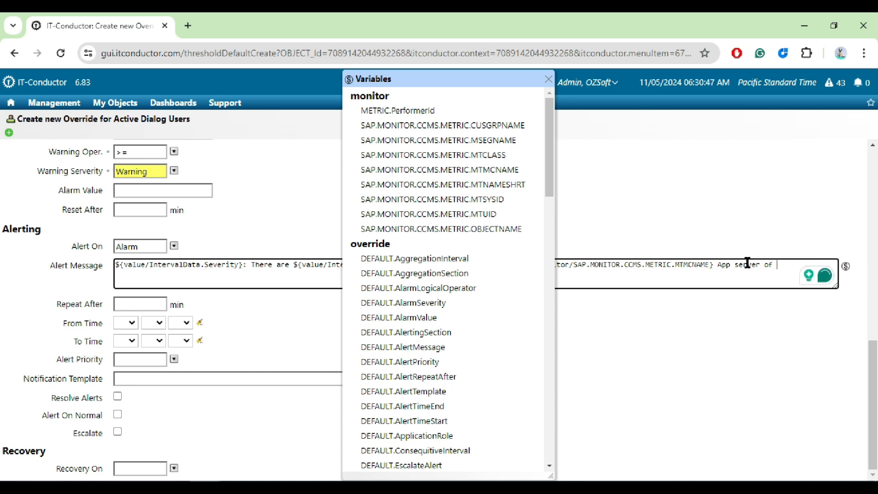
{"action": "left_click", "coordinate": [501, 208]}
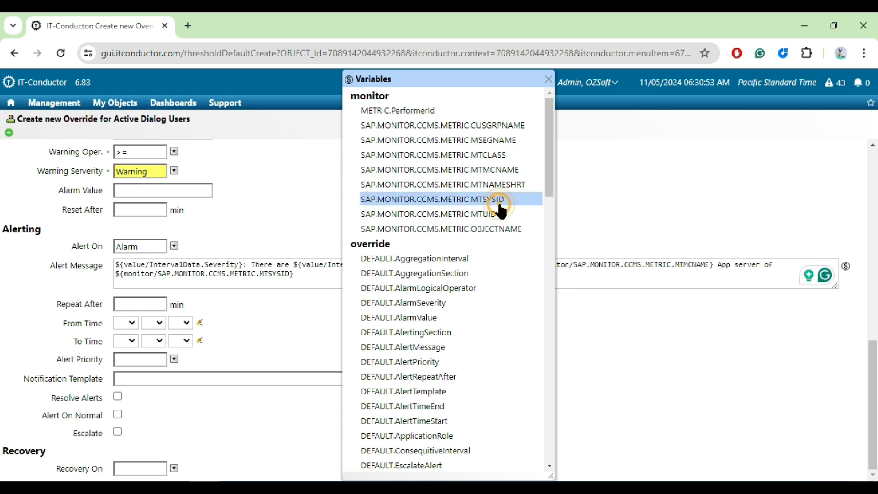
{"action": "left_click", "coordinate": [549, 79]}
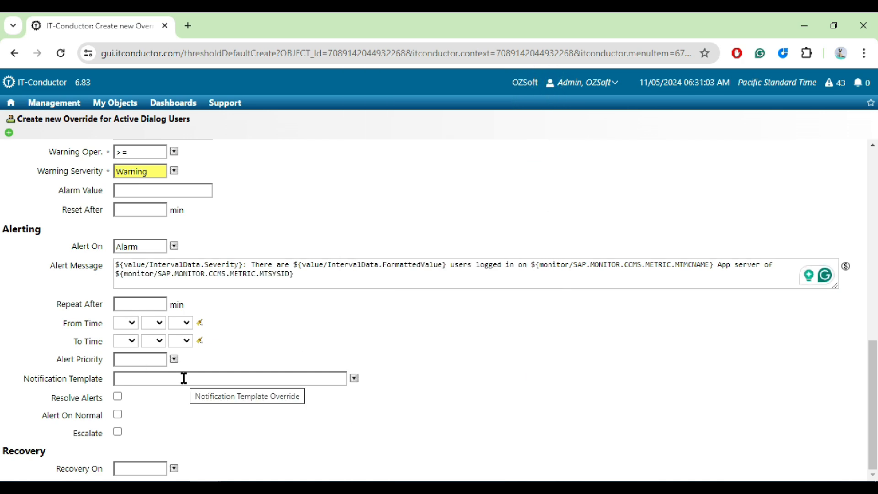
Enable Resolve Alerts and create the new override for Active Dialog Users.
{"action": "left_click", "coordinate": [117, 396]}
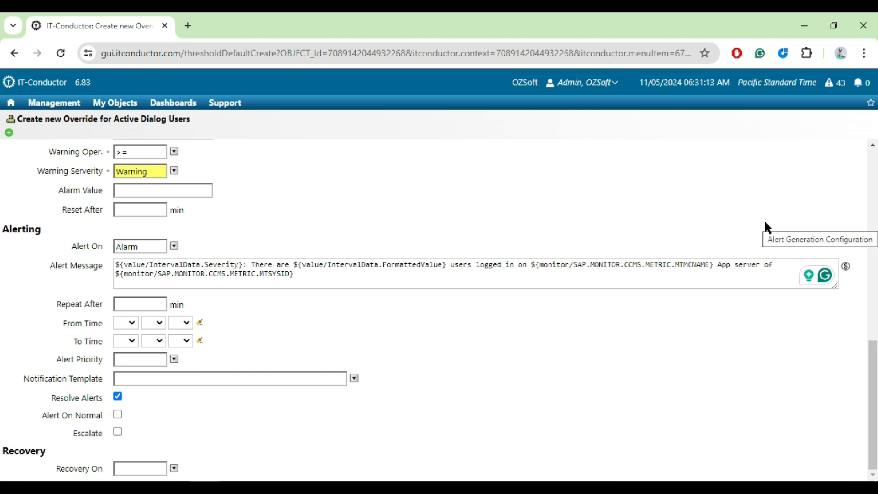
{"action": "left_click", "coordinate": [8, 134]}
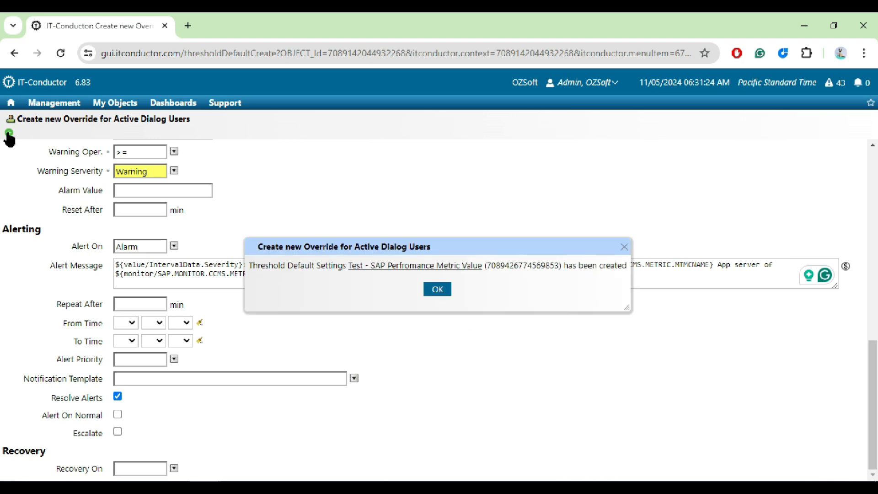
Open the newly created override in a new tab and acknowledge the creation notice.
{"action": "right_click", "coordinate": [416, 265]}
{"action": "key", "text": "Escape"}
{"action": "left_click", "coordinate": [437, 288]}
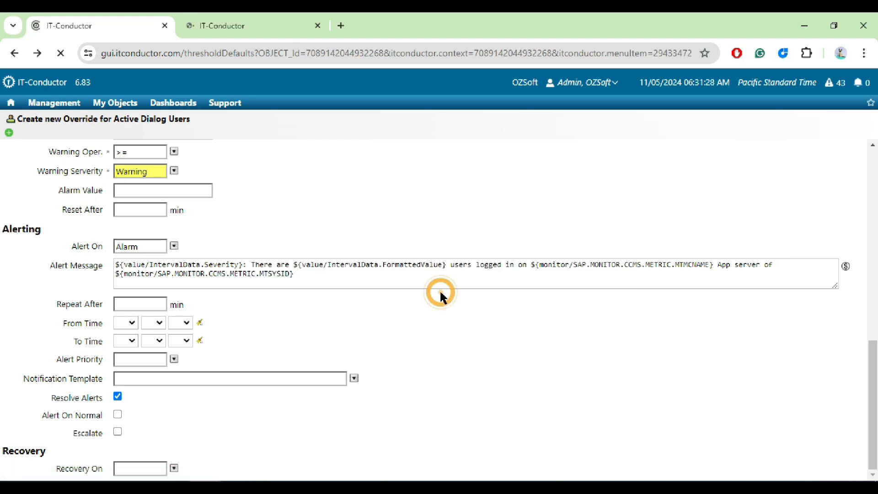